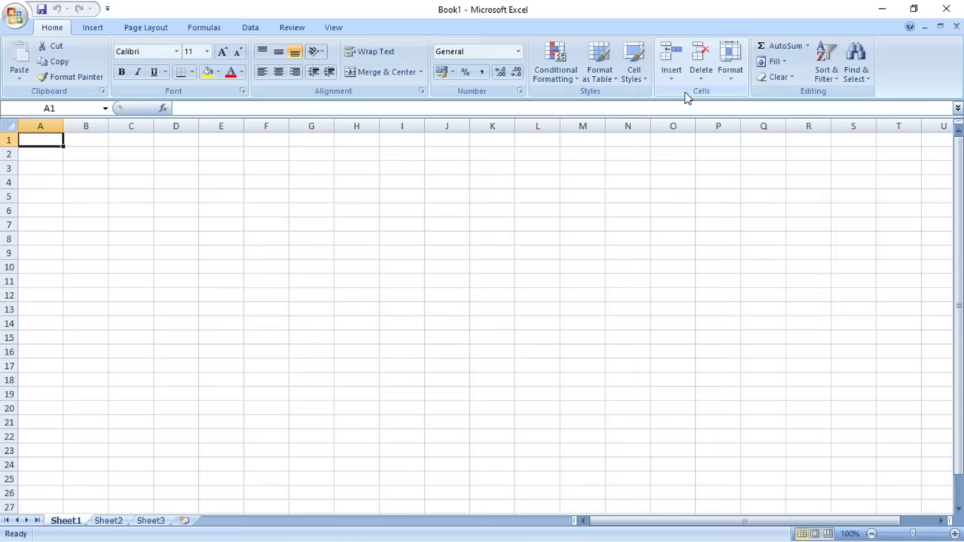
# Step: Enter the headers SL. No., Students Name and Date of Birth in A2:C2
pyautogui.press('Down')
pyautogui.write('SL')
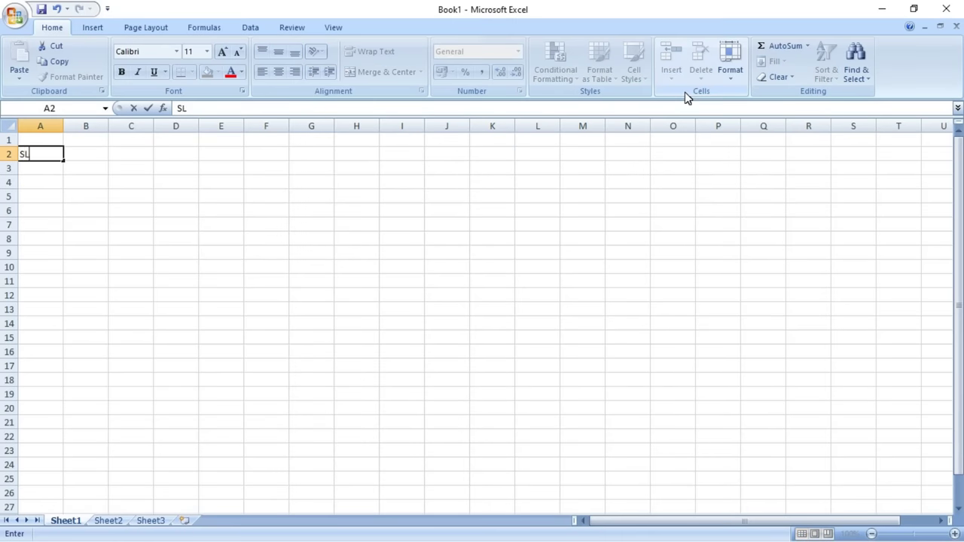
pyautogui.write('. No.')
pyautogui.press('Tab')
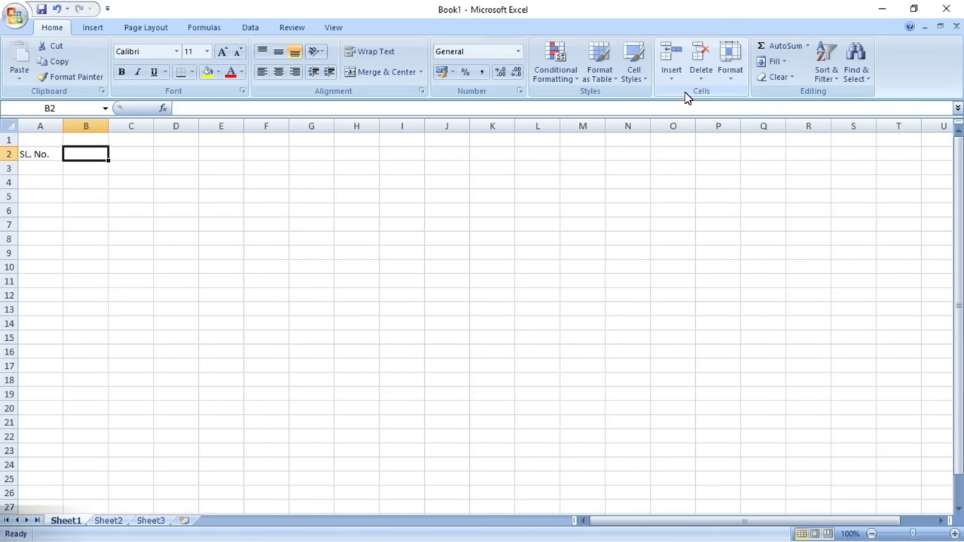
pyautogui.write('Students')
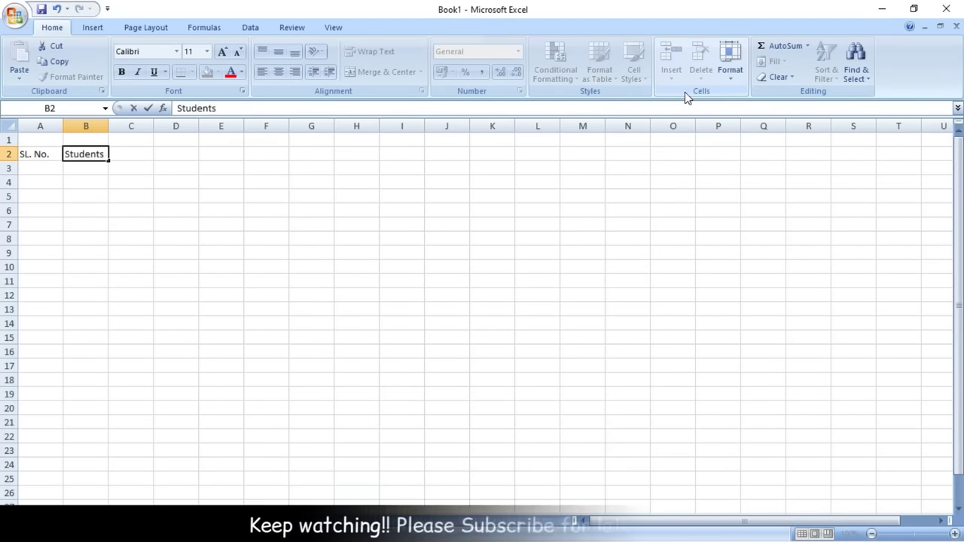
pyautogui.write(' Name')
pyautogui.press('Tab')
pyautogui.write('D')
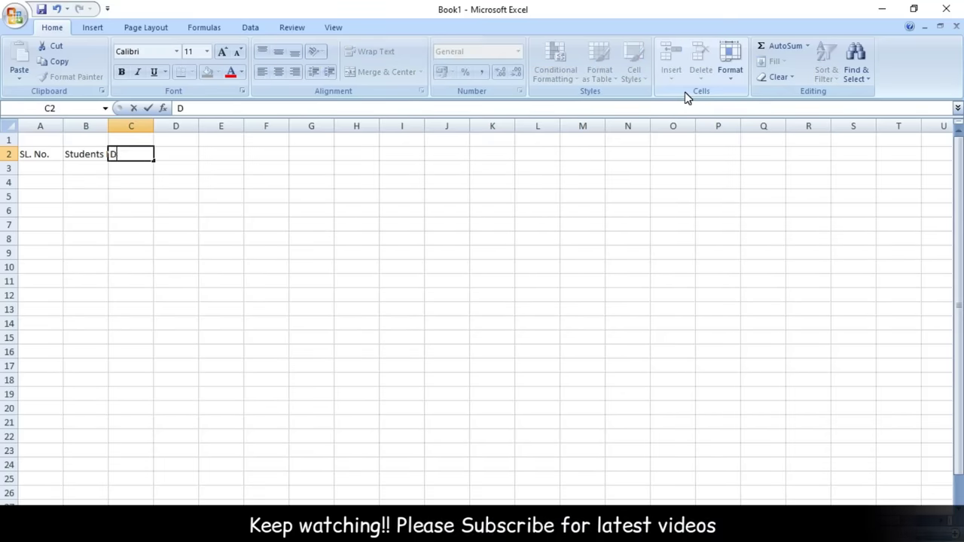
pyautogui.write('ate of Birth')
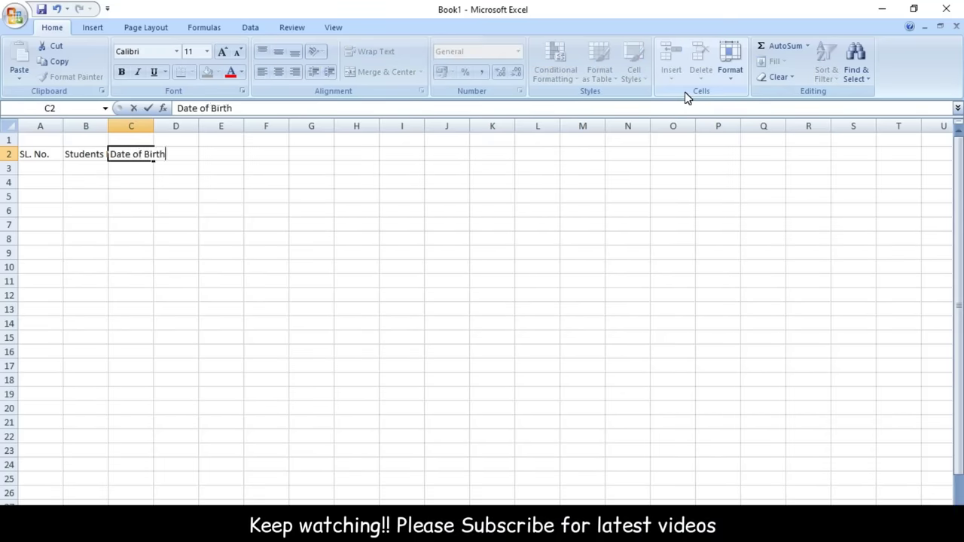
pyautogui.press('Tab')
# Step: Add the headers Father's Name, Gender, Address and Contact No. in D2:G2
pyautogui.write('Father')
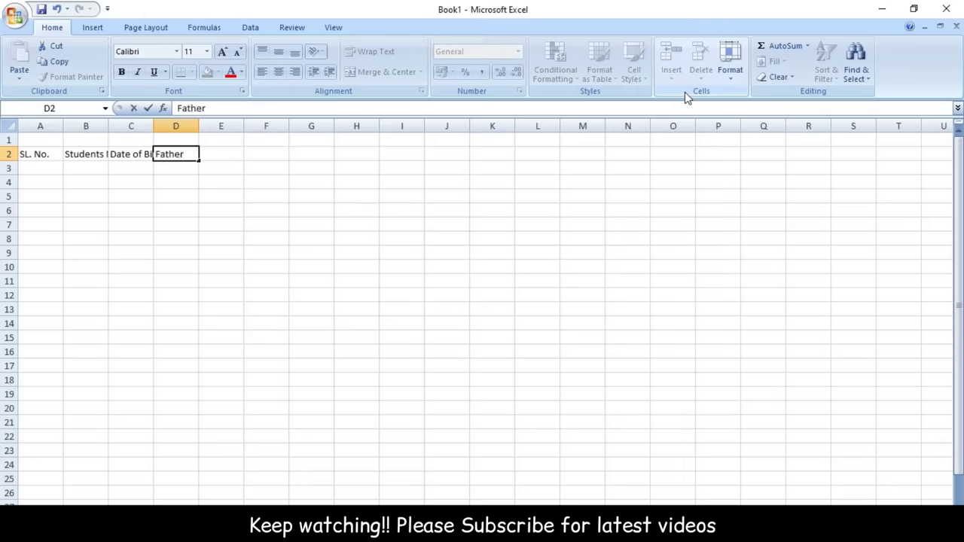
pyautogui.write("'s Name")
pyautogui.press('Tab')
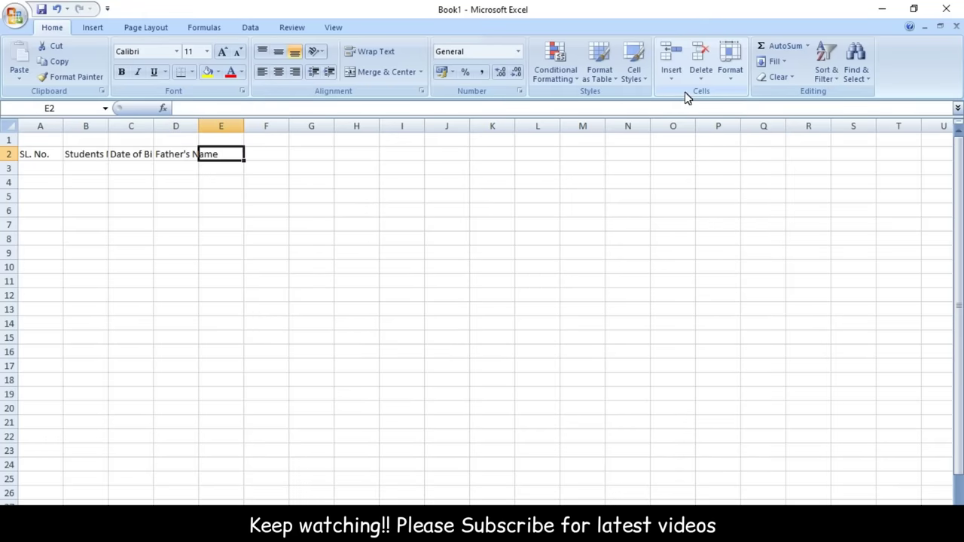
pyautogui.write('Gend')
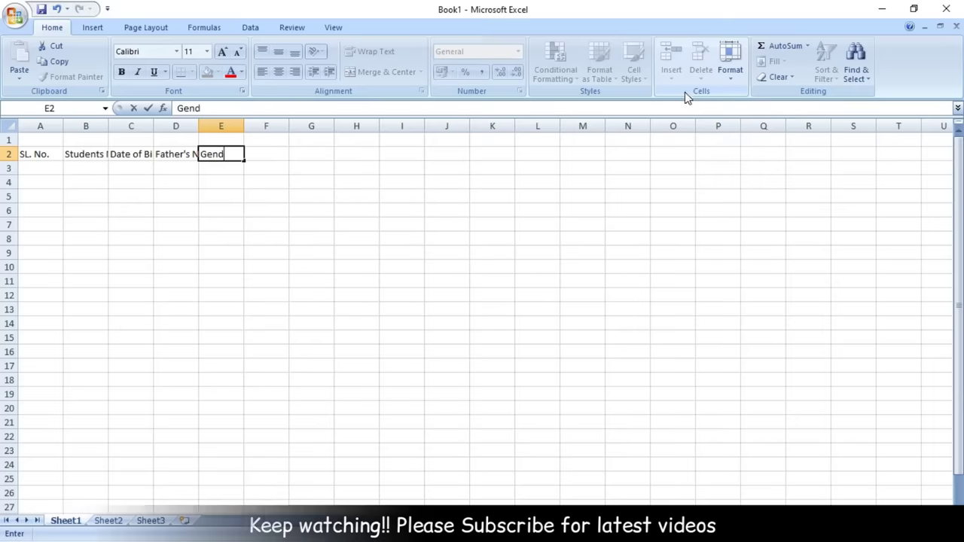
pyautogui.write('er')
pyautogui.press('Tab')
pyautogui.write('A')
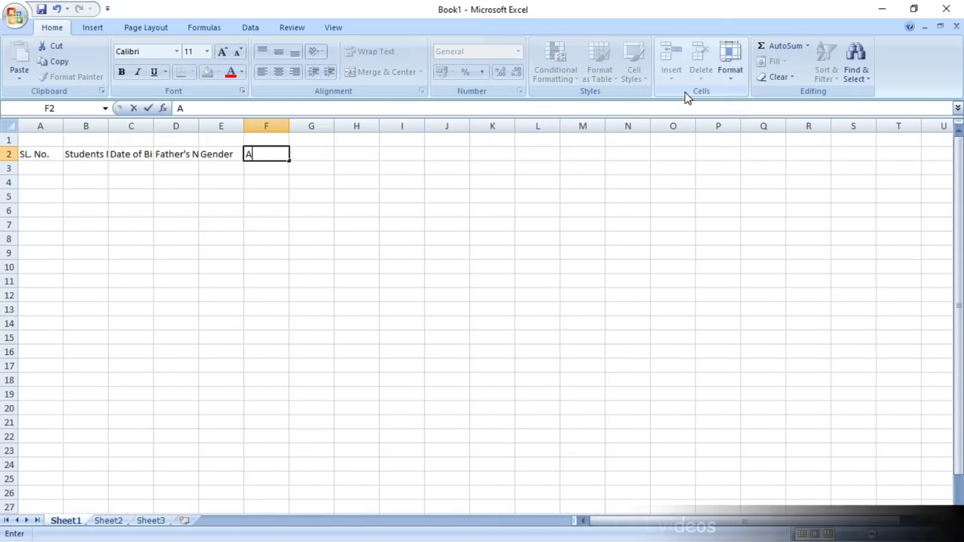
pyautogui.write('ddress')
pyautogui.press('Tab')
pyautogui.write('Co')
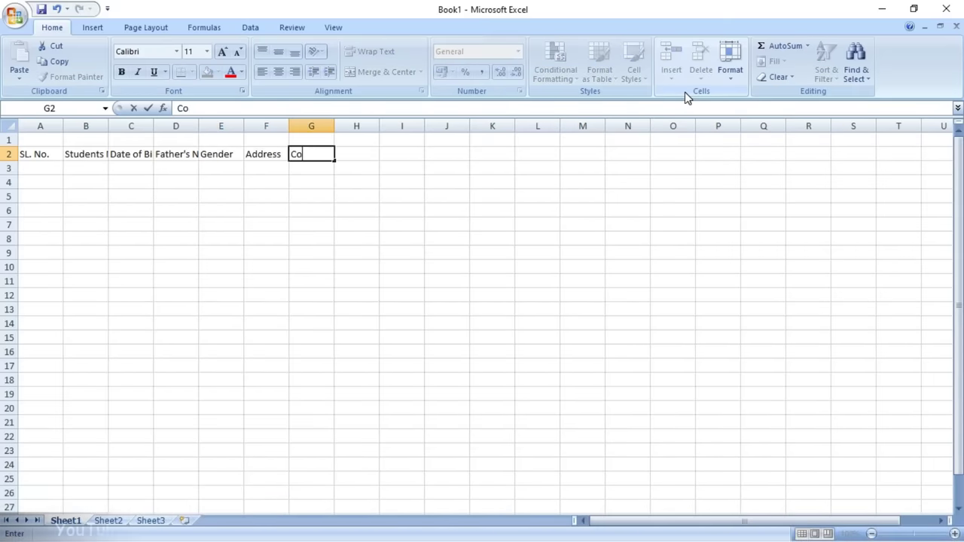
pyautogui.write('ntact No.')
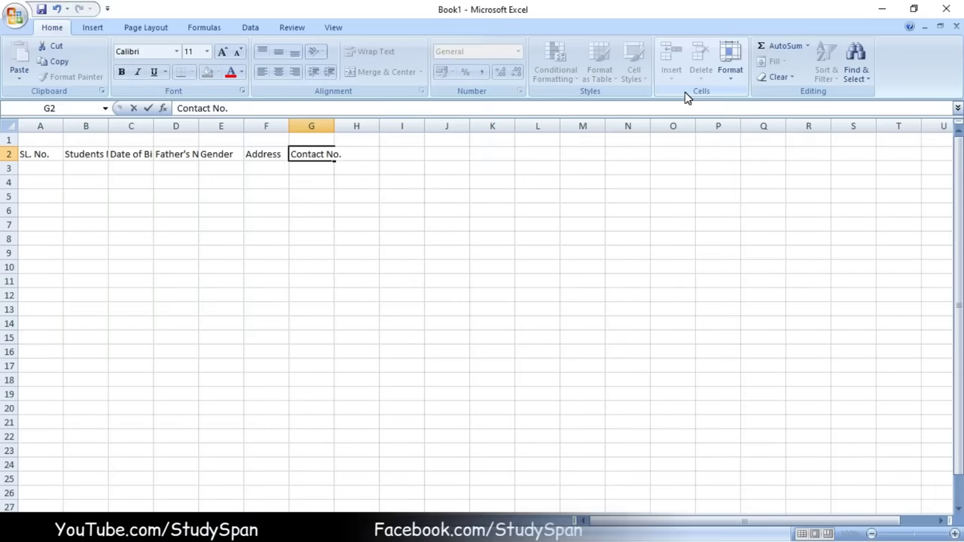
pyautogui.press('BackSpace')
pyautogui.press('Return')
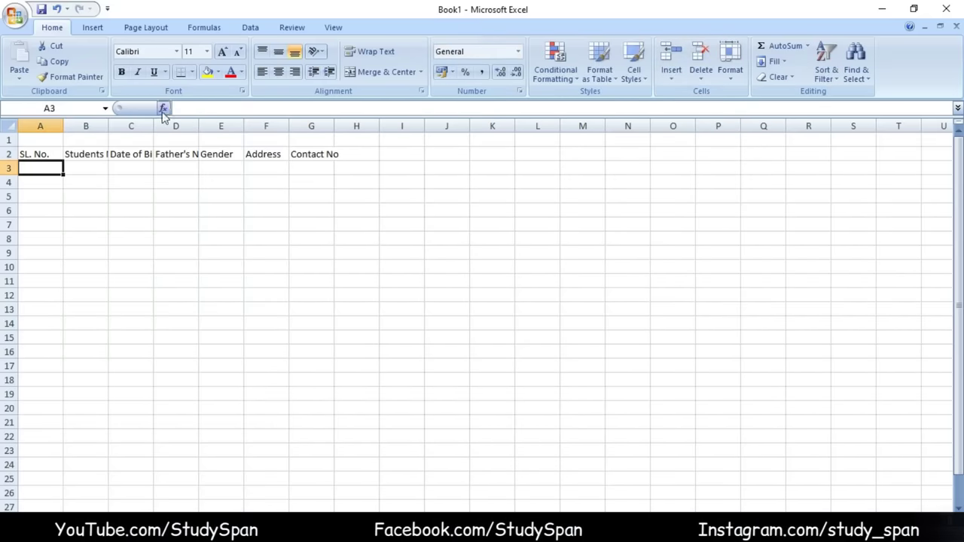
# Step: Widen all the sheet's columns so every header shows in full
pyautogui.doubleClick(109, 126)
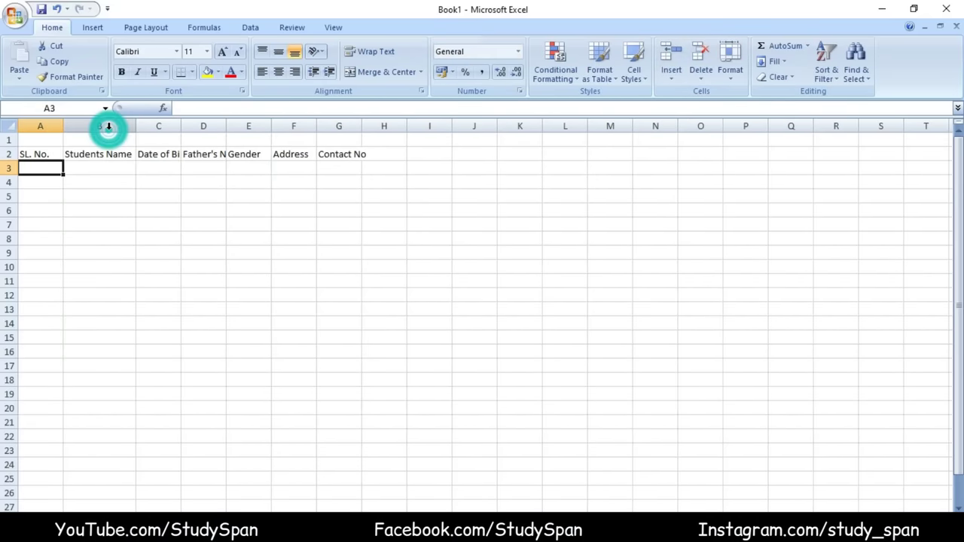
pyautogui.click(10, 127)
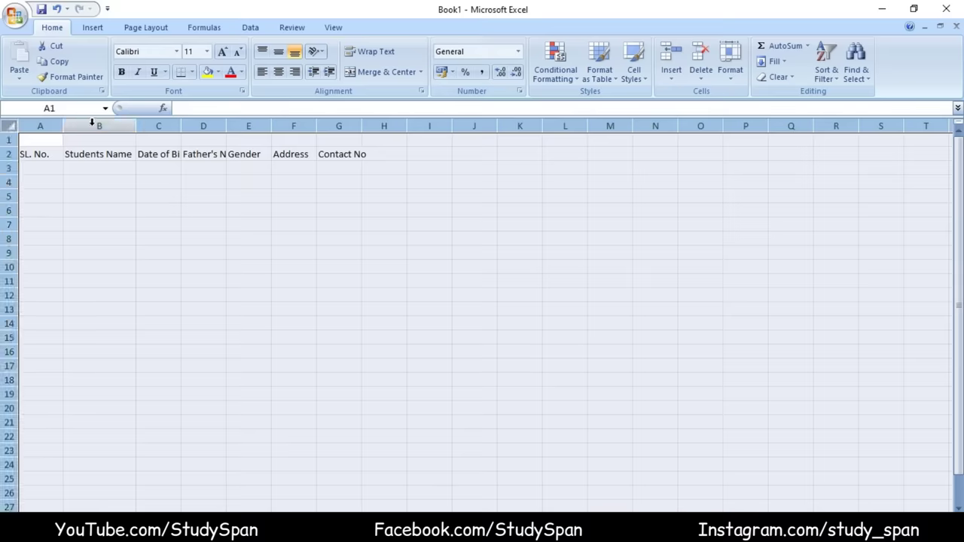
pyautogui.moveTo(136, 126); pyautogui.dragTo(183, 122)
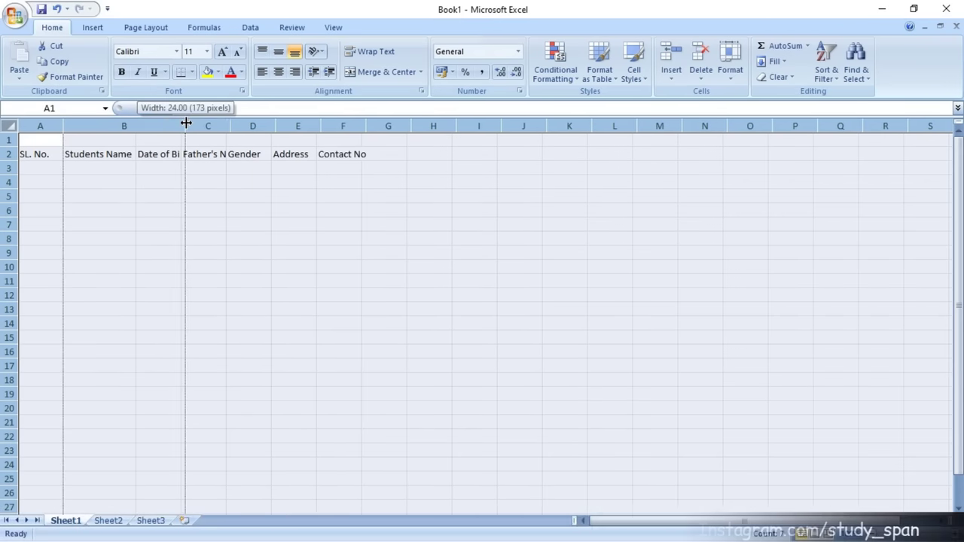
pyautogui.moveTo(183, 122); pyautogui.dragTo(187, 122)
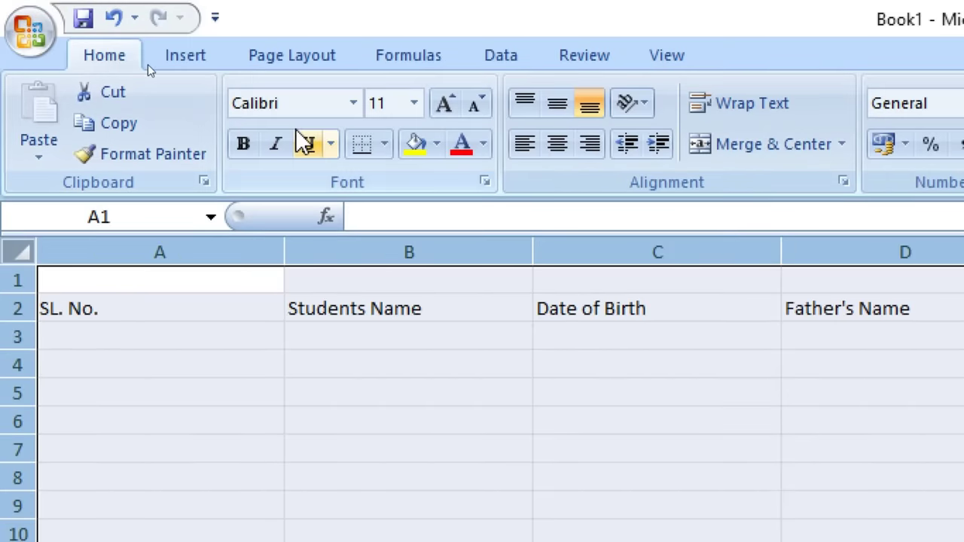
# Step: Centre the text horizontally and vertically, and narrow column A to fit SL. No
pyautogui.click(565, 149)
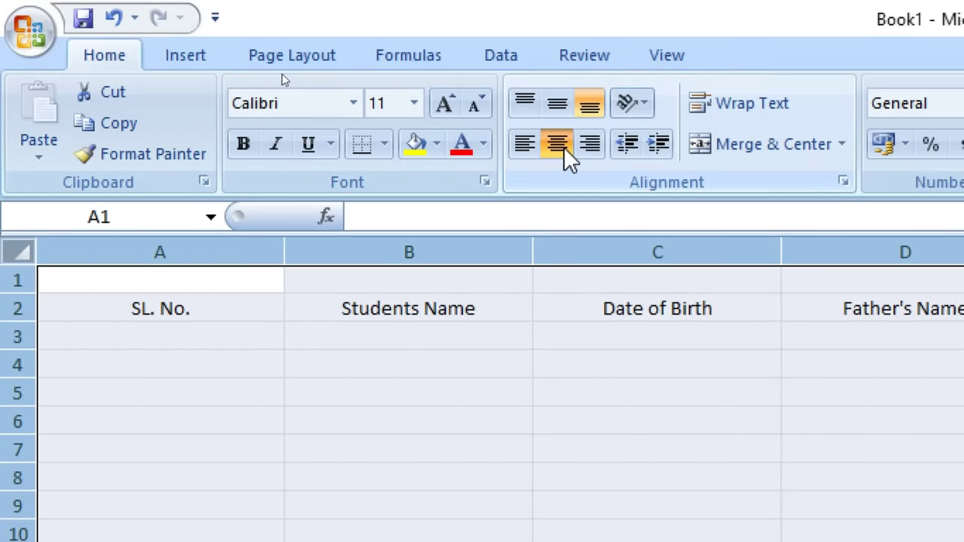
pyautogui.click(560, 107)
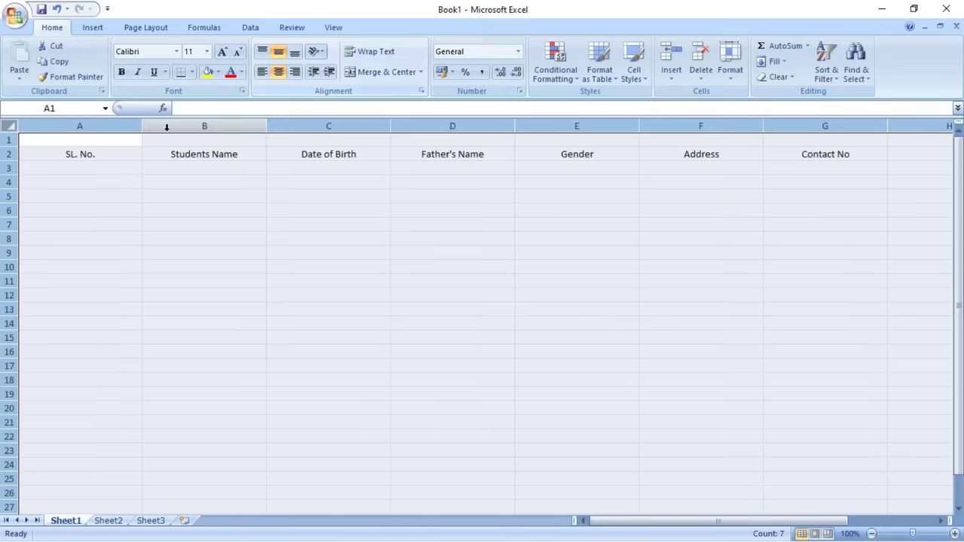
pyautogui.click(137, 181)
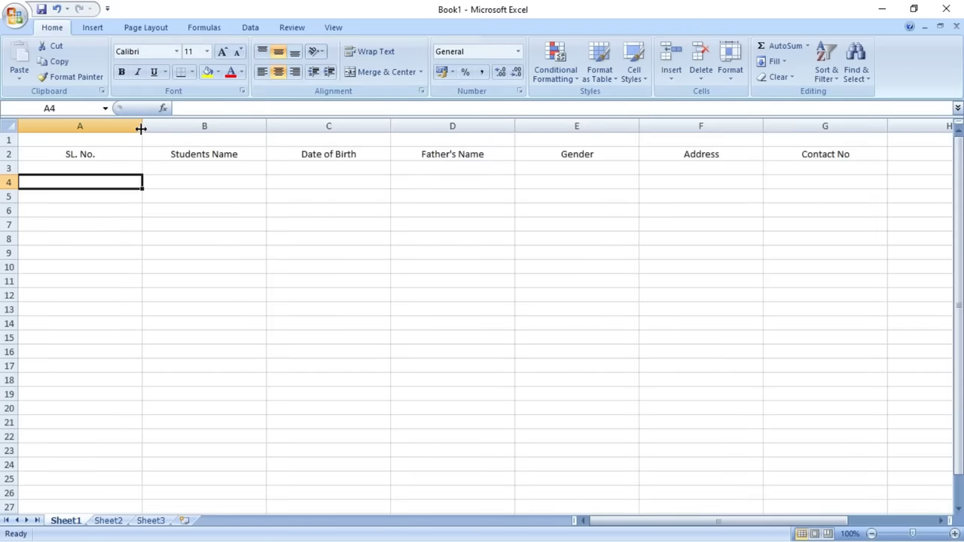
pyautogui.moveTo(142, 126); pyautogui.dragTo(65, 125)
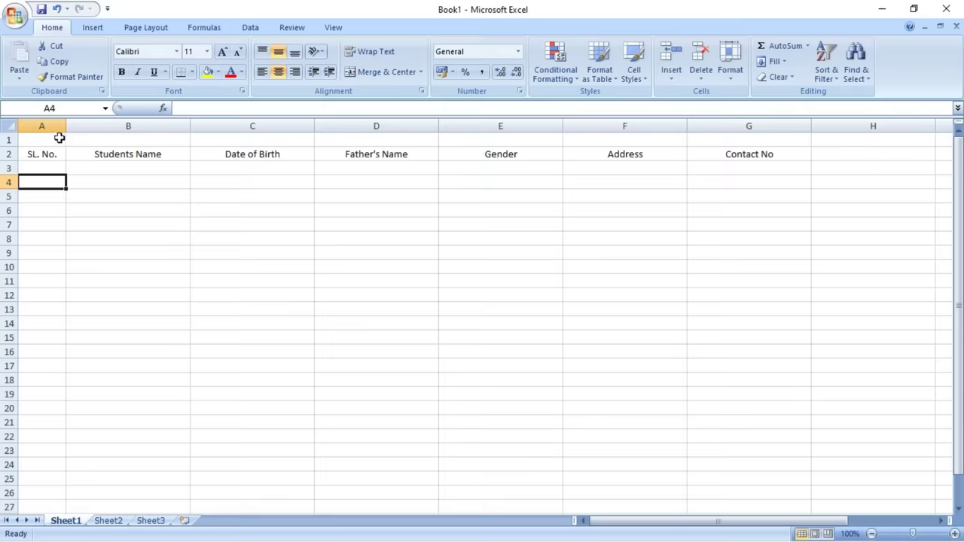
# Step: Merge and centre A1:G1, enter 'STUDENTS ADMISSION DETAILS', and make row 1 taller
pyautogui.moveTo(59, 138); pyautogui.dragTo(701, 143)
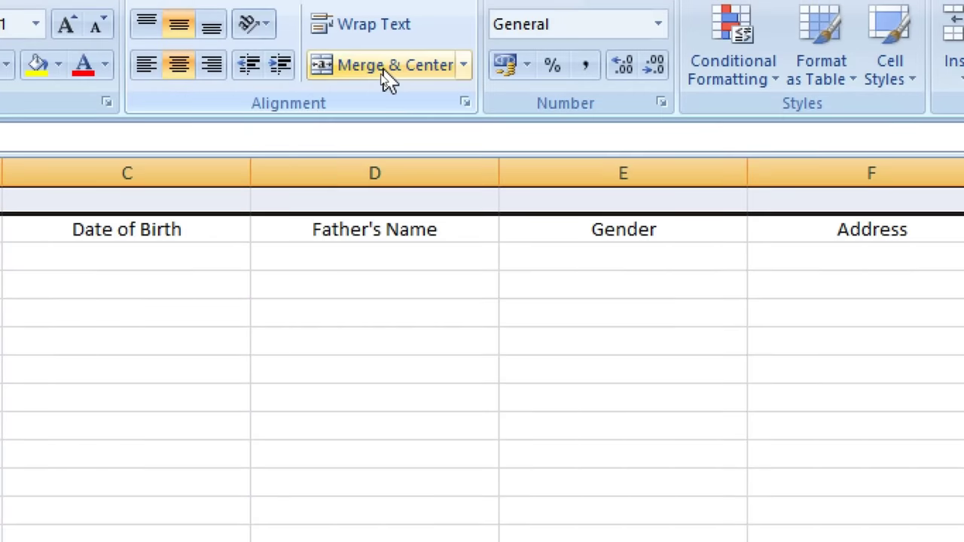
pyautogui.click(384, 79)
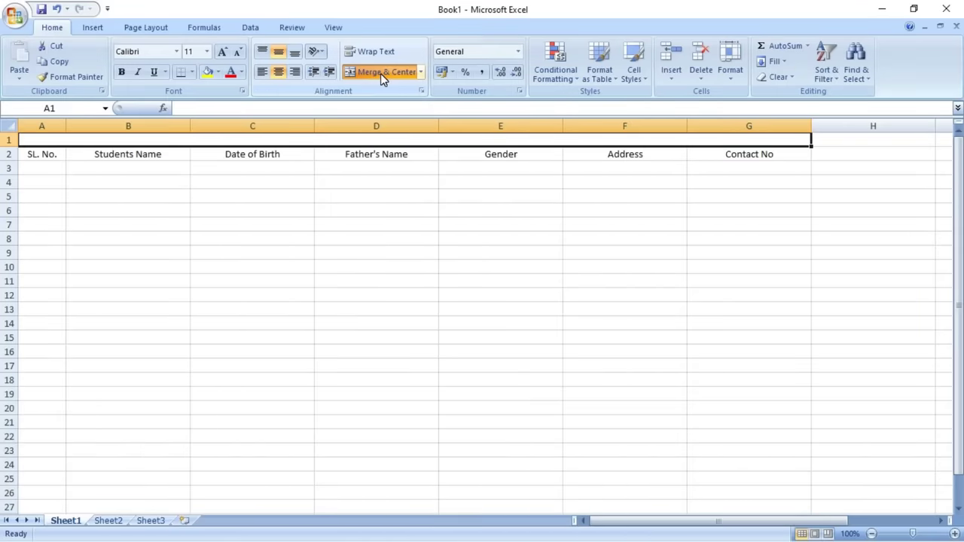
pyautogui.write('STUDENTS AD')
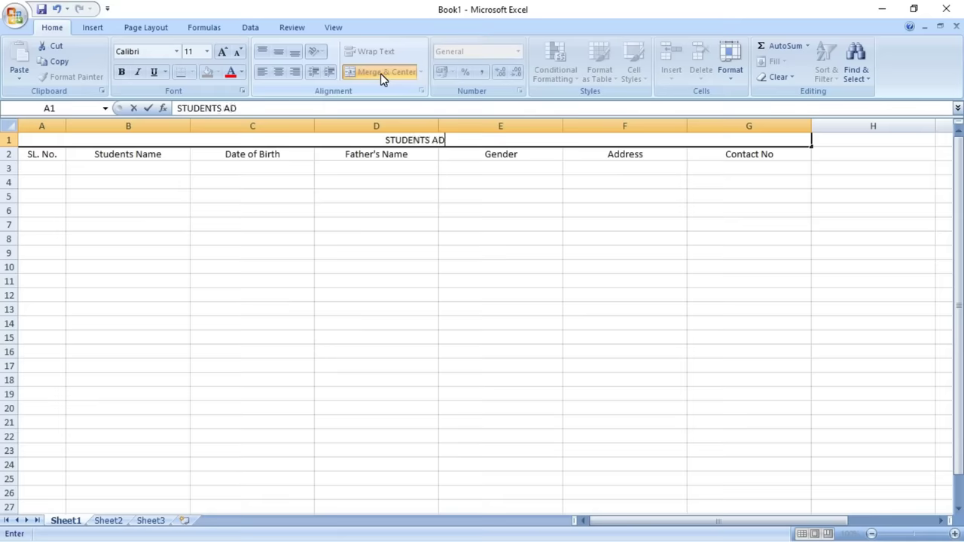
pyautogui.write('MISSION DETA')
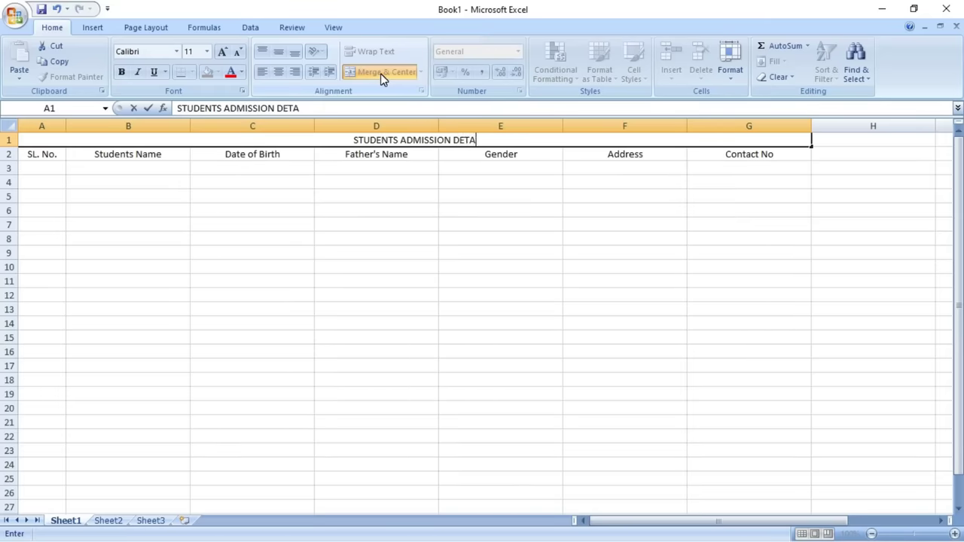
pyautogui.write('ILS')
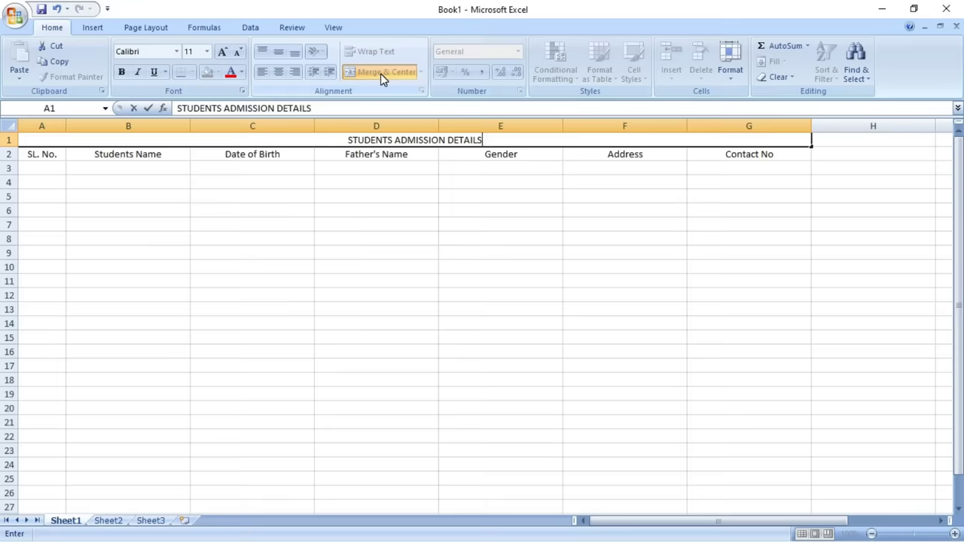
pyautogui.hotkey('ctrl', 'Return')
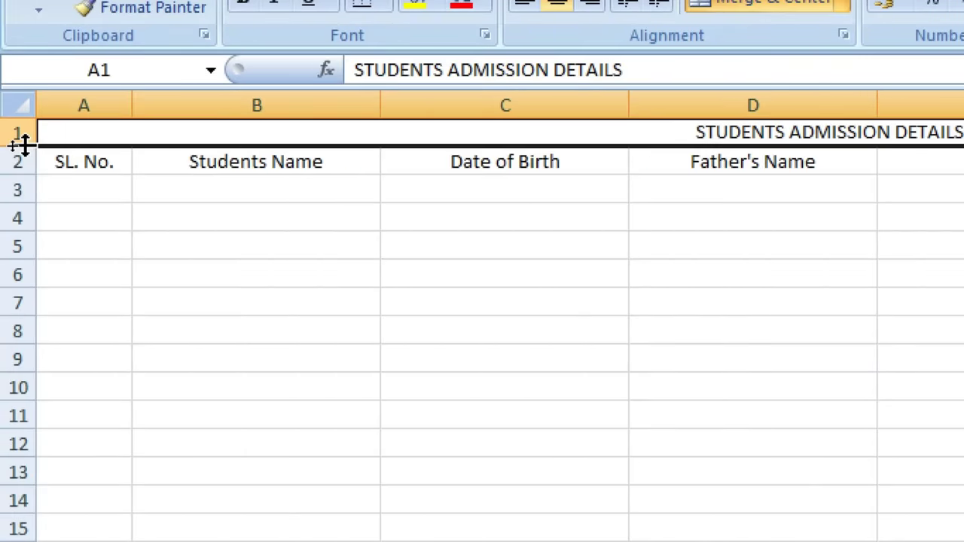
pyautogui.moveTo(21, 145); pyautogui.dragTo(23, 174)
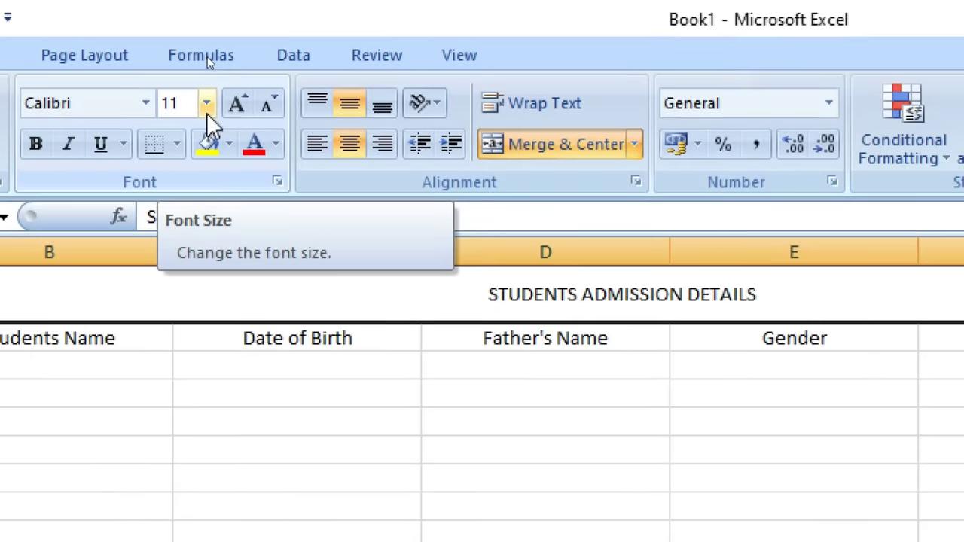
# Step: Make the merged title 18-point bold
pyautogui.click(207, 109)
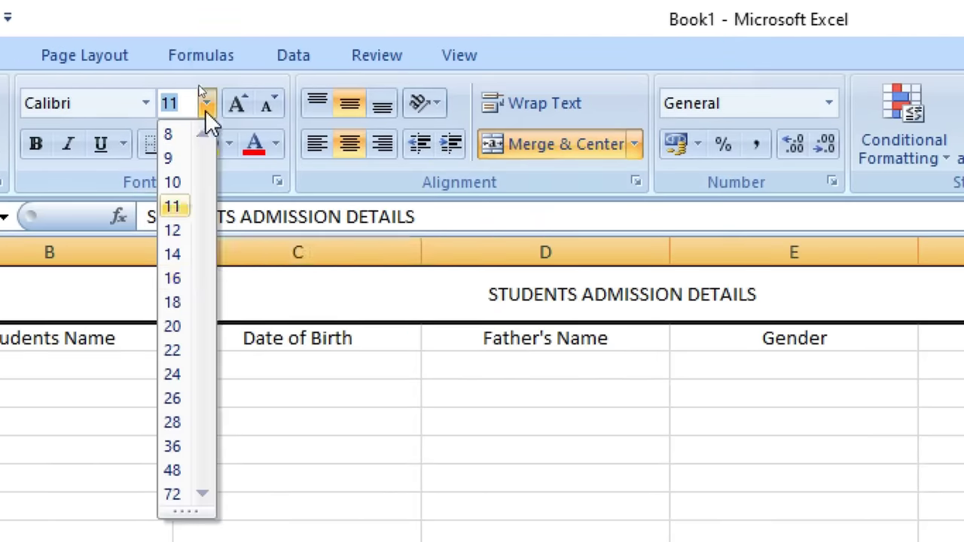
pyautogui.click(183, 302)
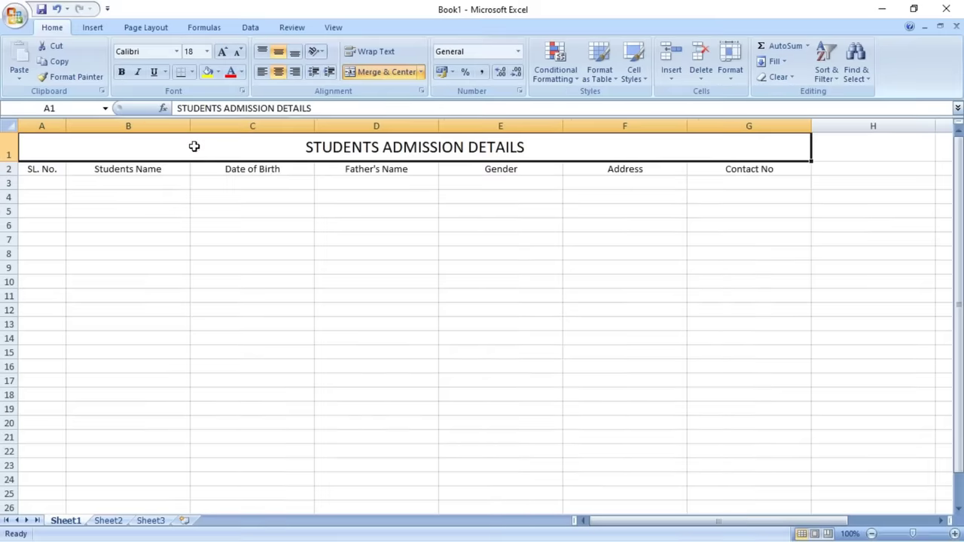
pyautogui.click(121, 72)
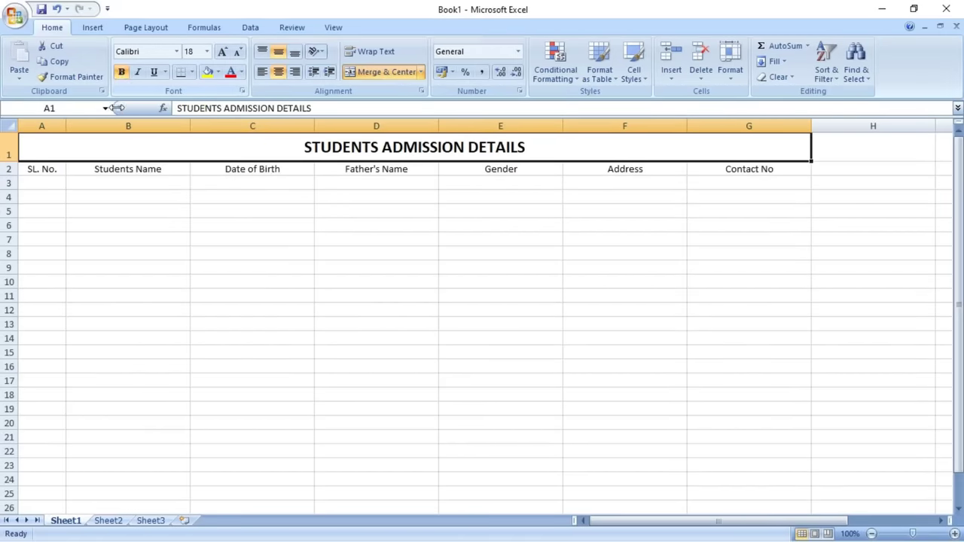
# Step: Make the row 2 headers A2:G2 12-point bold
pyautogui.click(55, 169)
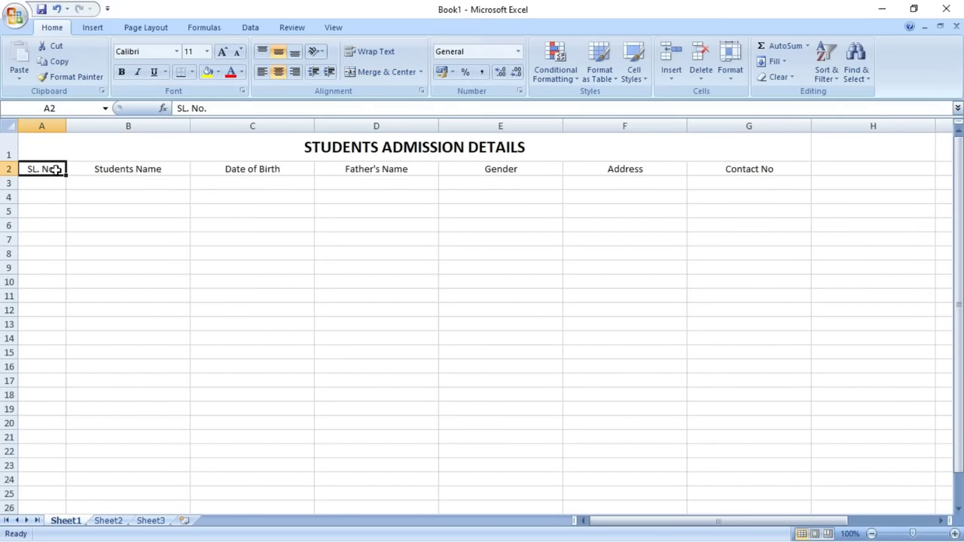
pyautogui.moveTo(55, 170); pyautogui.dragTo(696, 170)
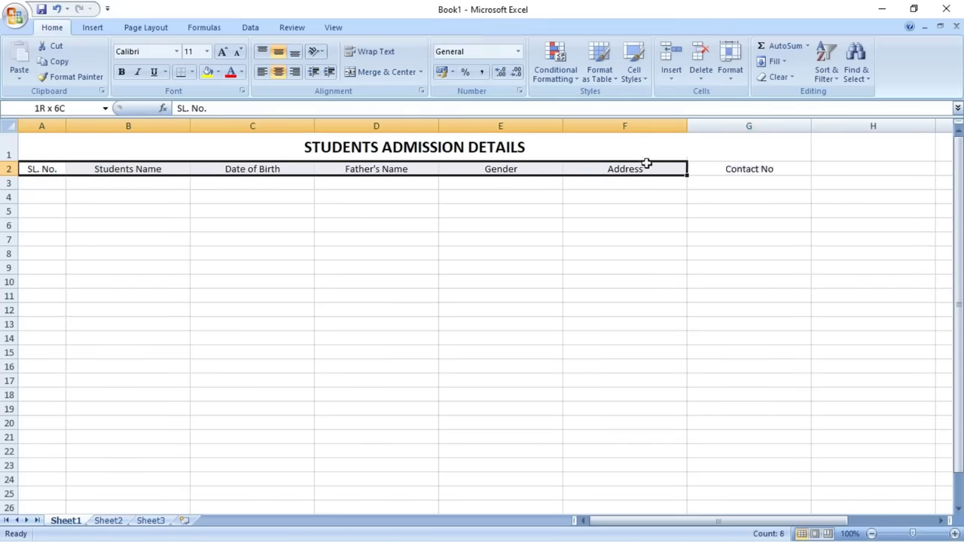
pyautogui.click(207, 53)
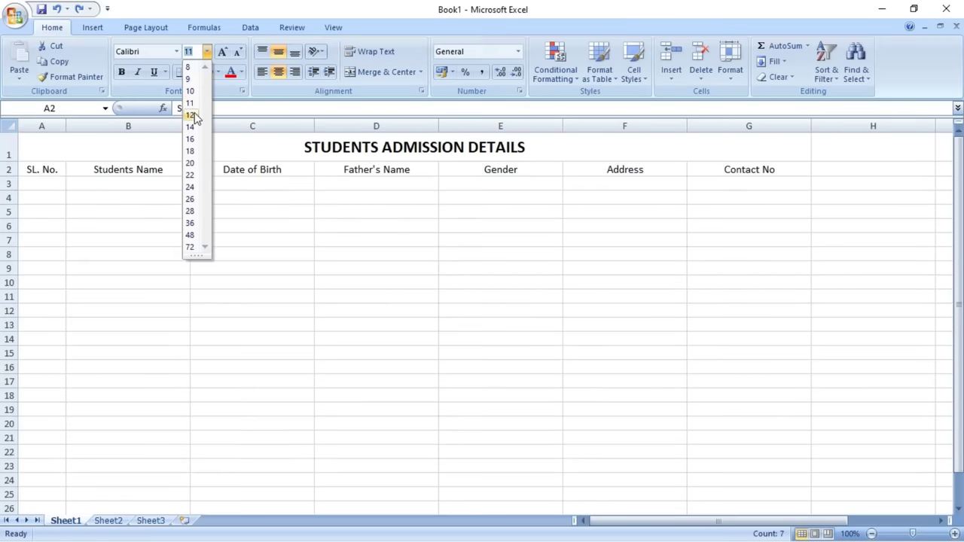
pyautogui.click(191, 115)
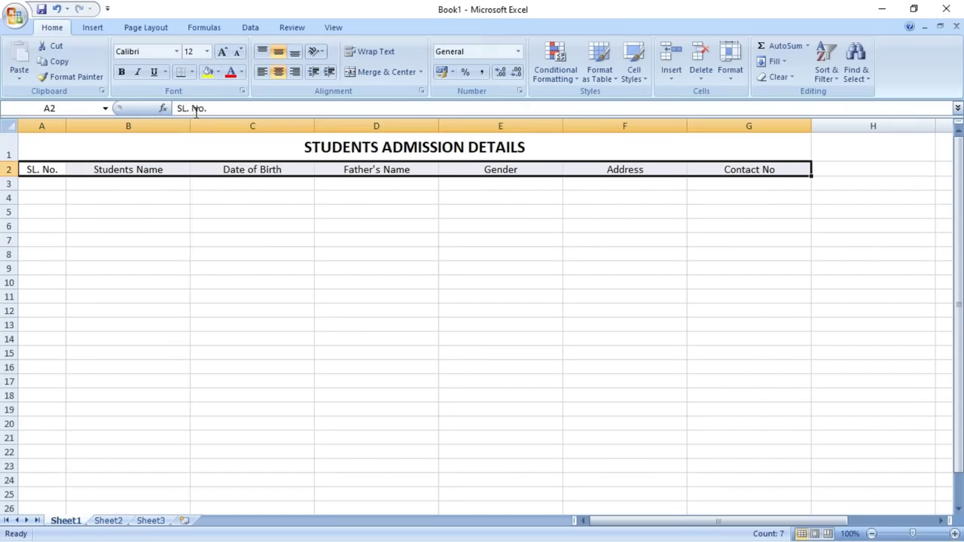
pyautogui.click(121, 73)
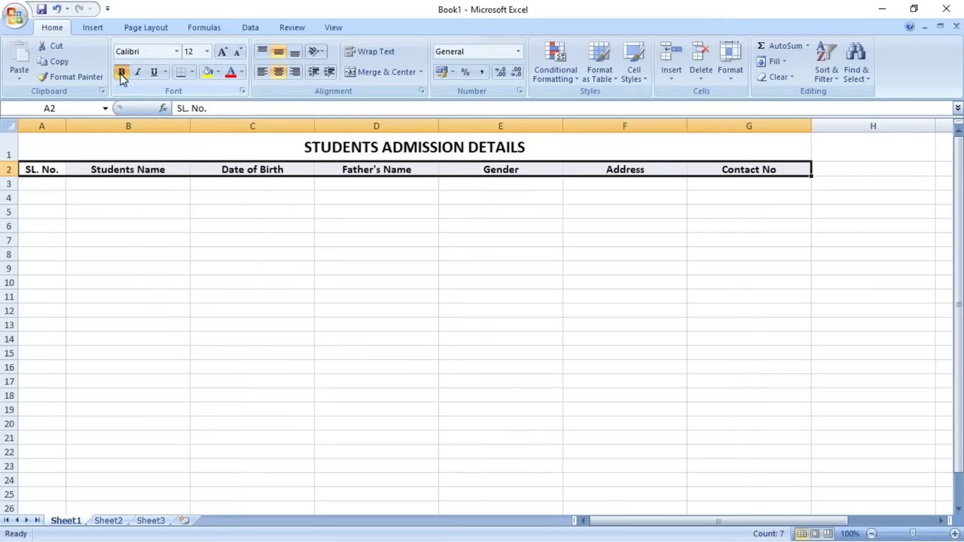
pyautogui.click(120, 251)
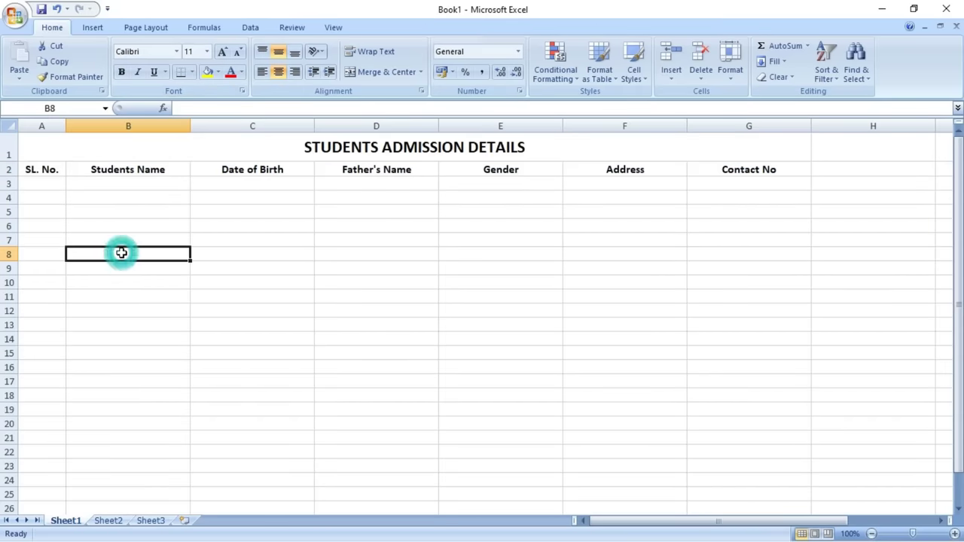
# Step: Apply the Arial Unicode MS font to the entire sheet
pyautogui.click(14, 130)
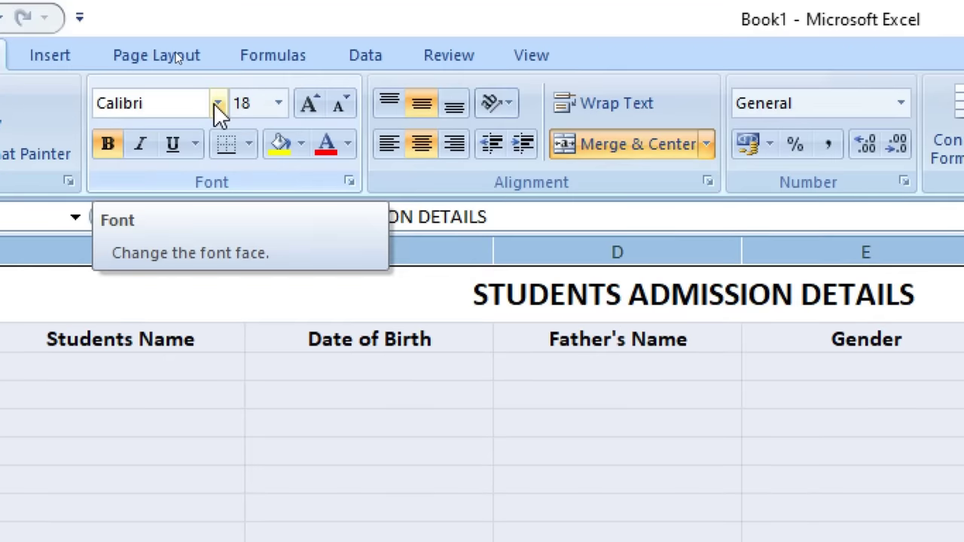
pyautogui.click(217, 104)
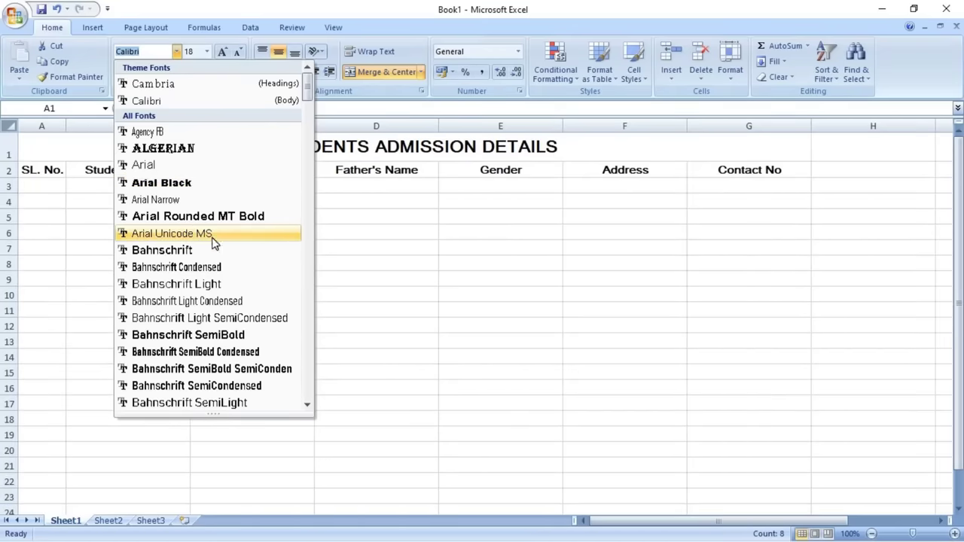
pyautogui.click(213, 236)
pyautogui.click(315, 249)
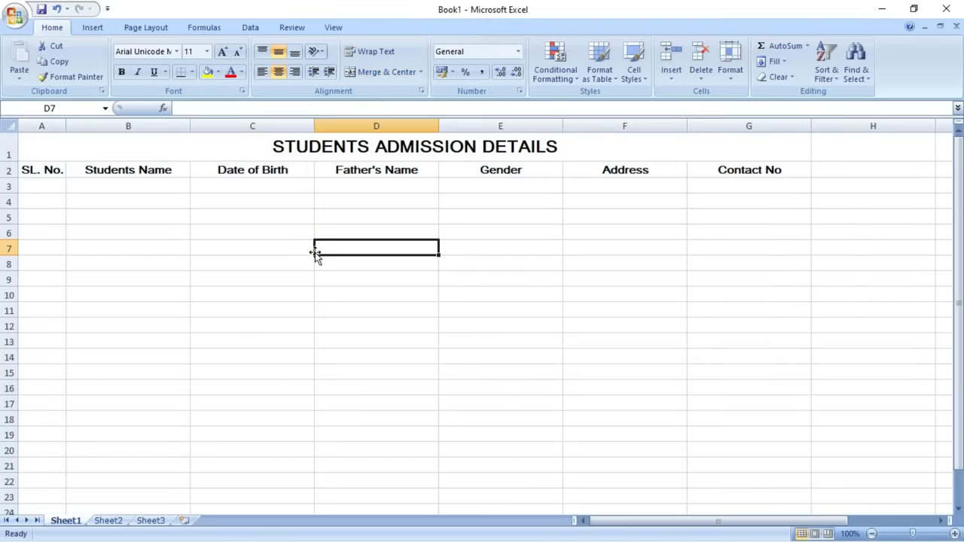
pyautogui.click(229, 151)
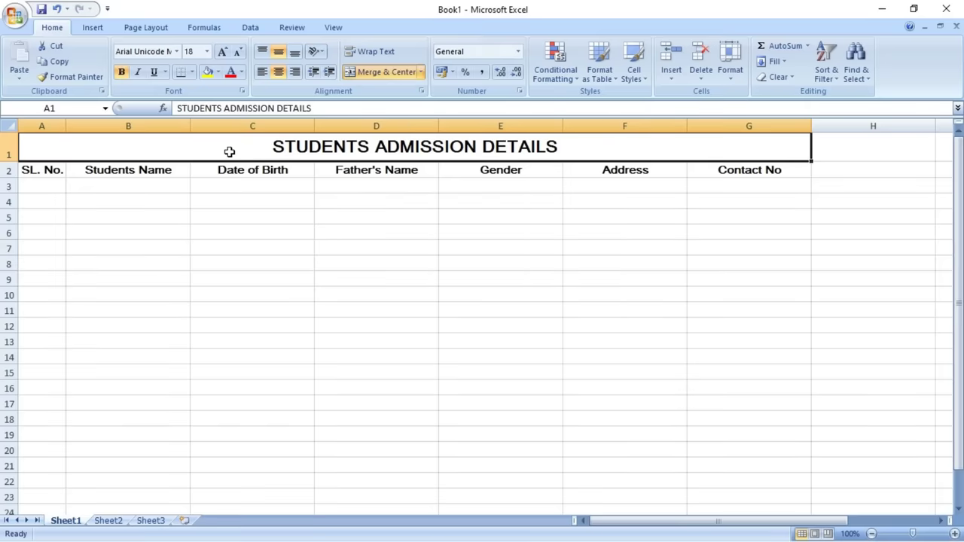
# Step: Give the title cell a dark navy fill with white text
pyautogui.click(217, 71)
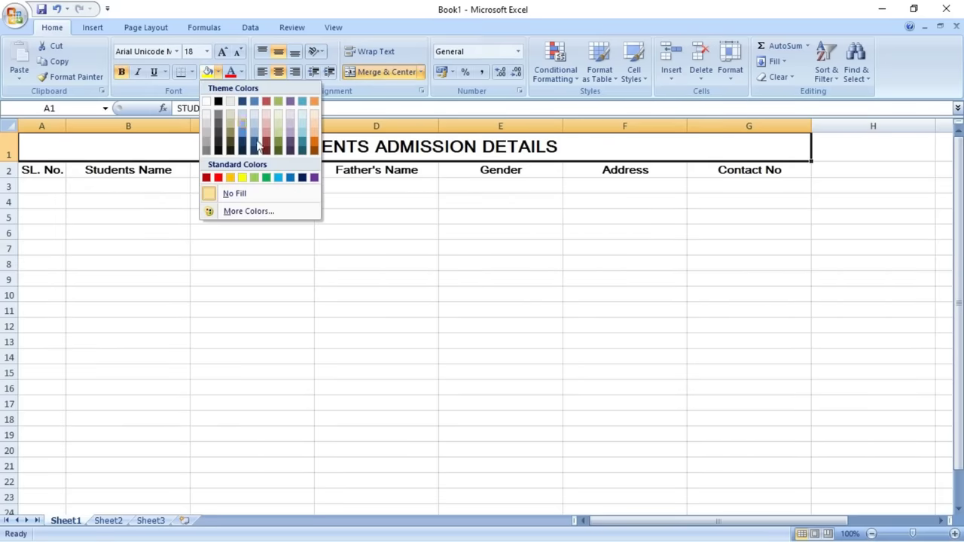
pyautogui.click(302, 177)
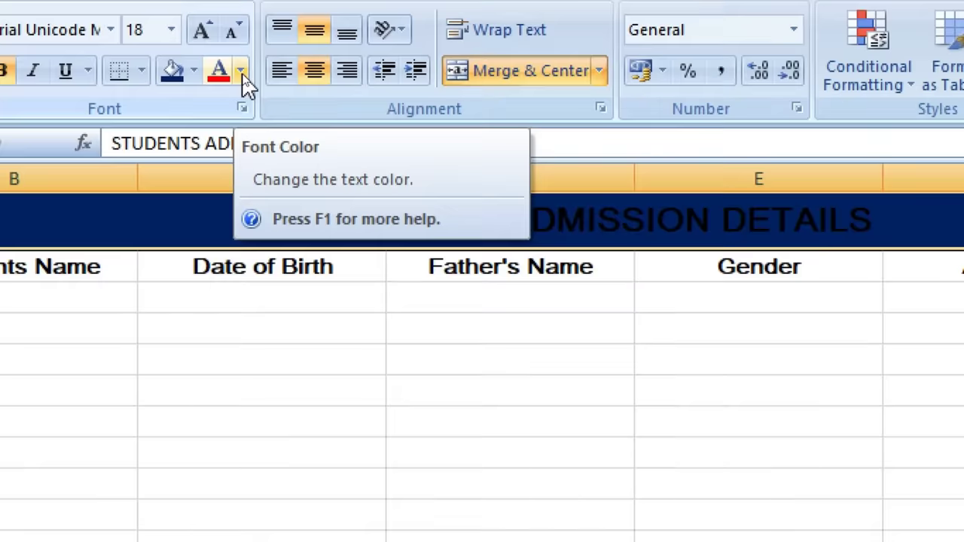
pyautogui.click(240, 71)
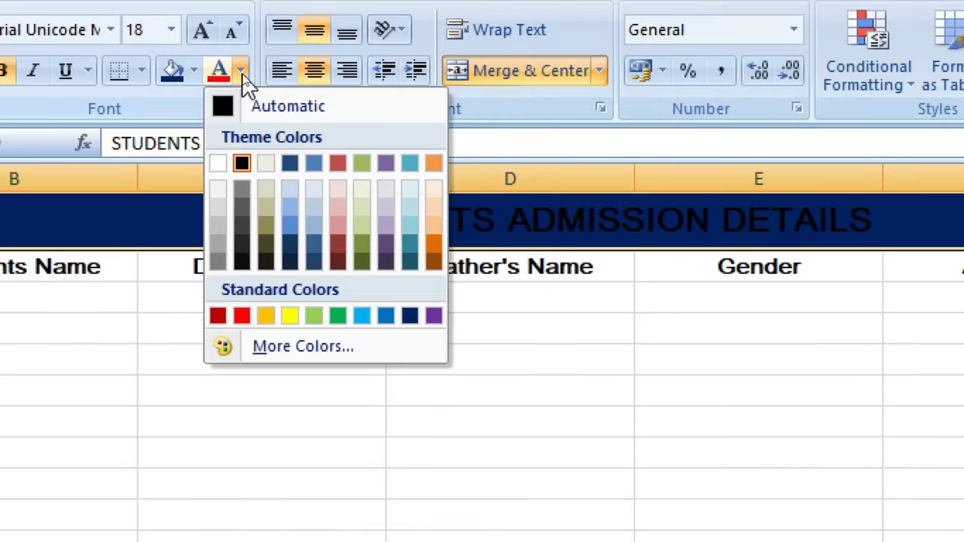
pyautogui.click(217, 162)
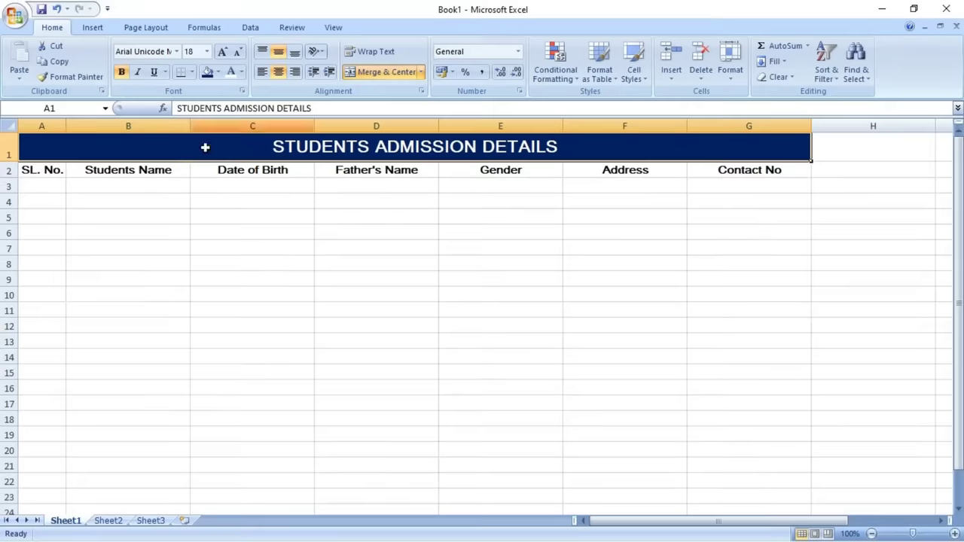
# Step: Fill the A2:G2 header row light green
pyautogui.moveTo(52, 171); pyautogui.dragTo(446, 162)
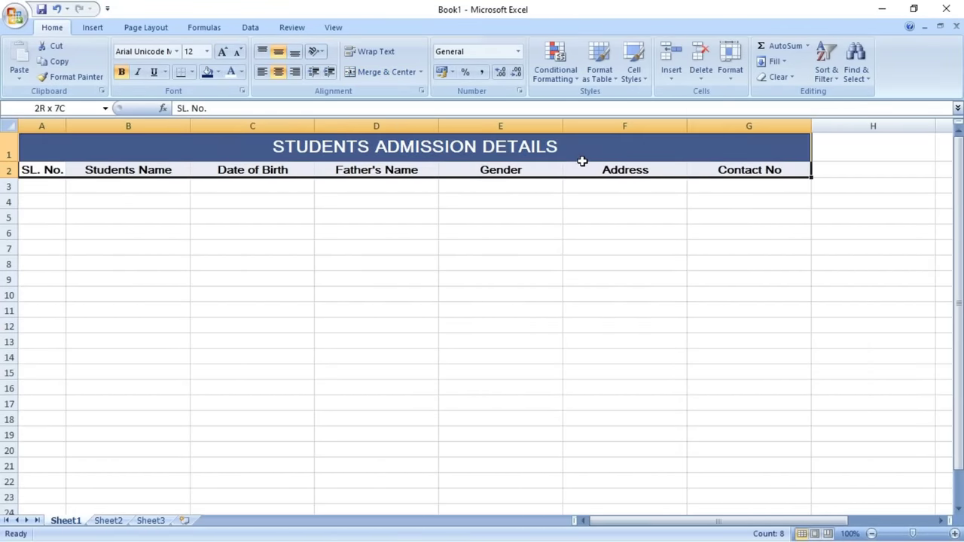
pyautogui.moveTo(446, 161); pyautogui.dragTo(697, 173)
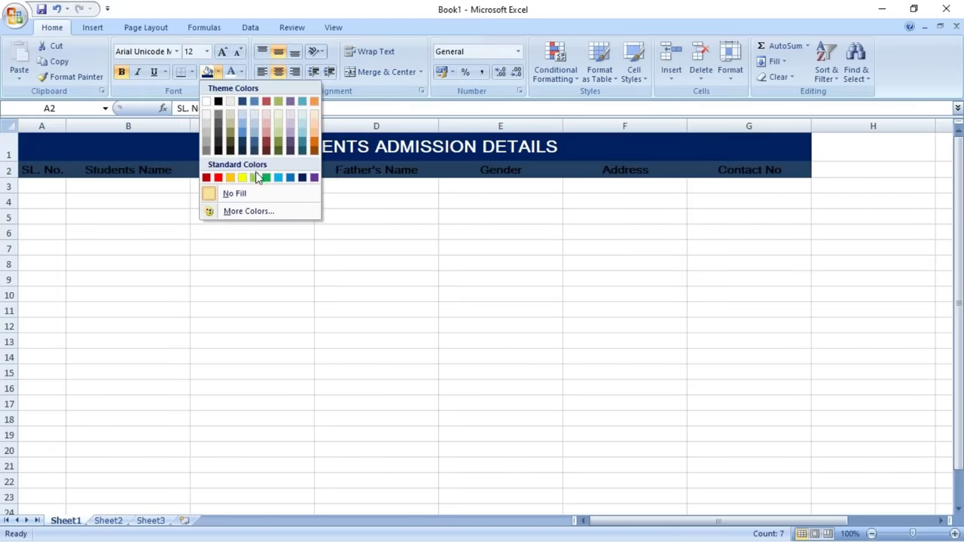
pyautogui.click(254, 178)
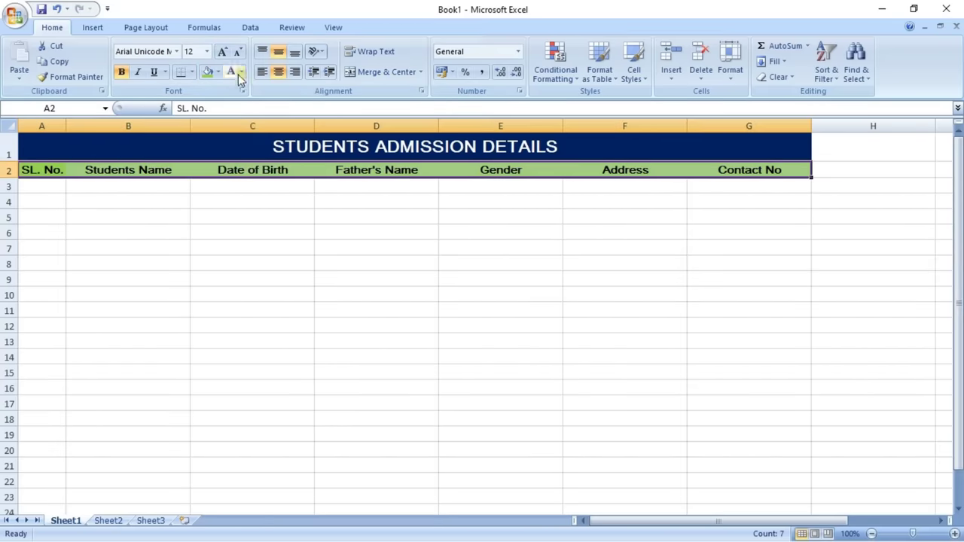
pyautogui.click(282, 274)
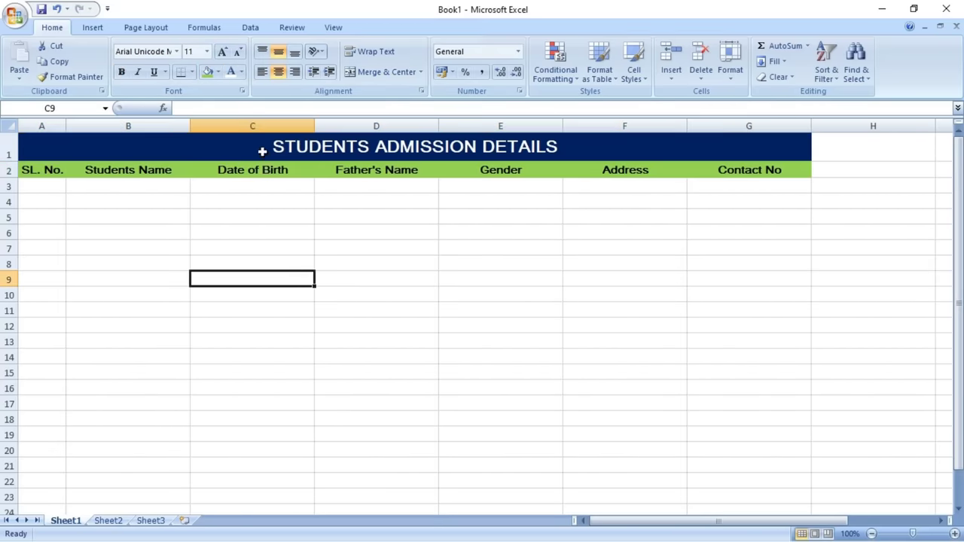
pyautogui.click(261, 151)
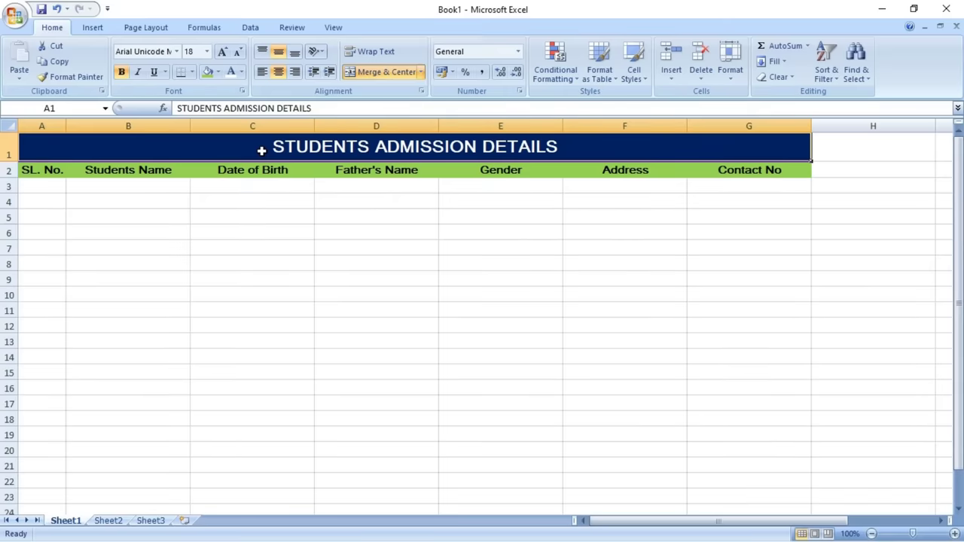
# Step: Apply All Borders to the table range A1:G23
pyautogui.moveTo(261, 151); pyautogui.dragTo(273, 506)
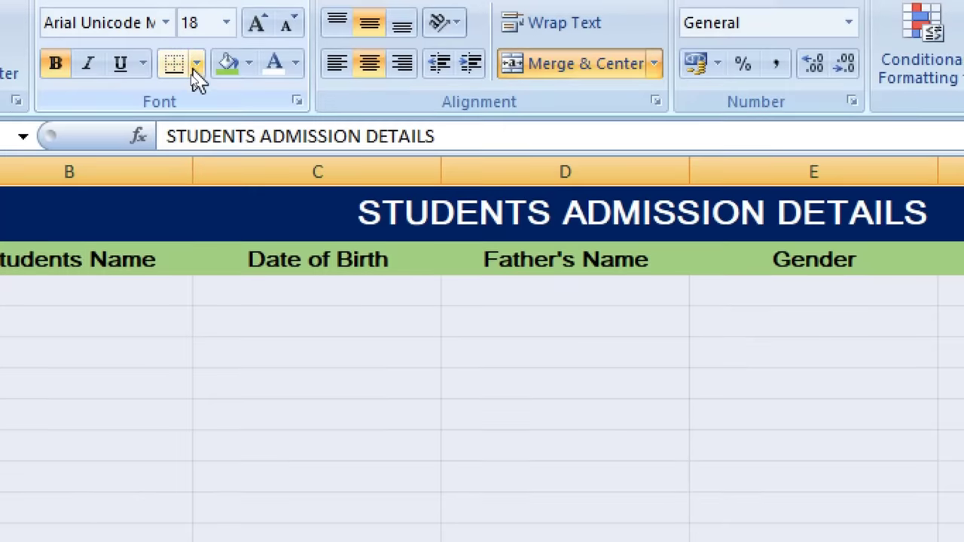
pyautogui.click(194, 64)
pyautogui.click(203, 288)
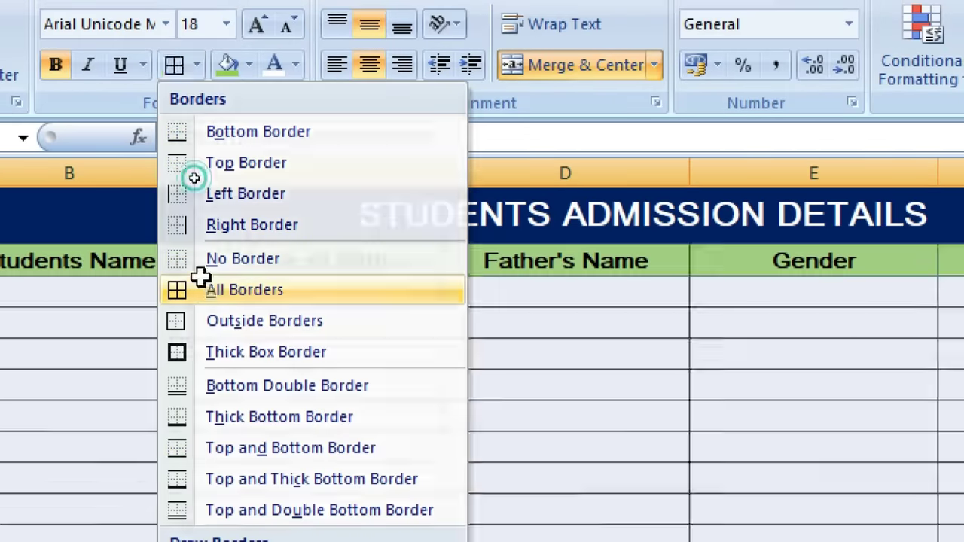
pyautogui.click(294, 279)
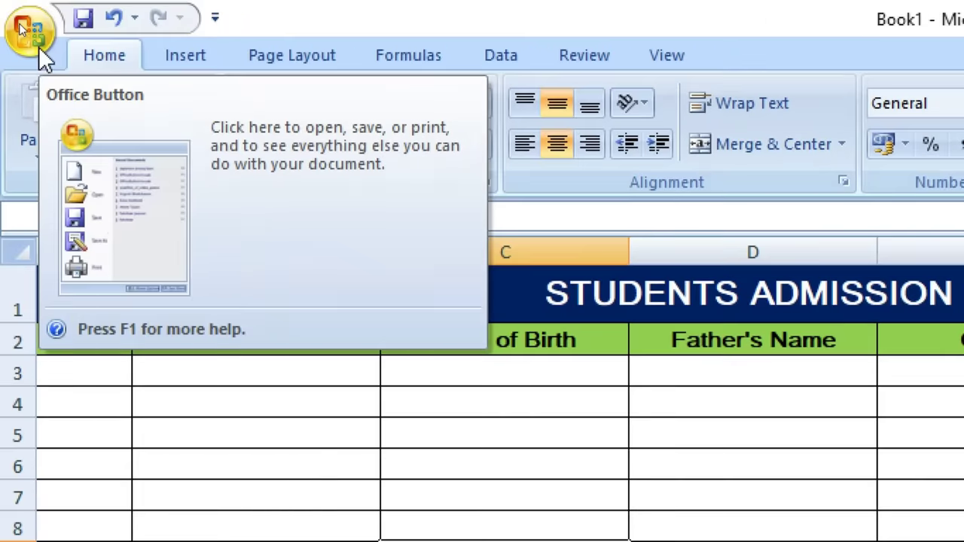
# Step: Add the Form... command from All Commands to the Quick Access Toolbar via Excel Options
pyautogui.click(22, 27)
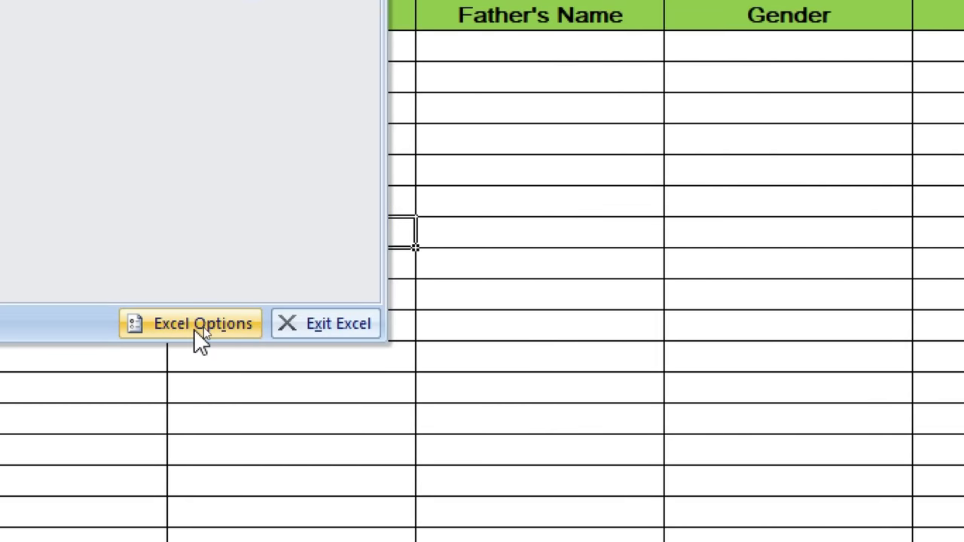
pyautogui.click(202, 325)
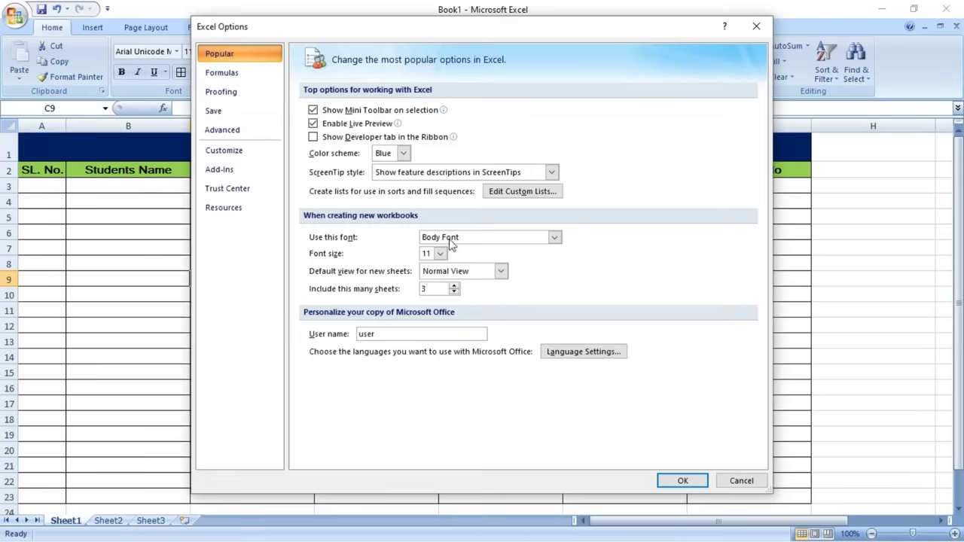
pyautogui.click(257, 155)
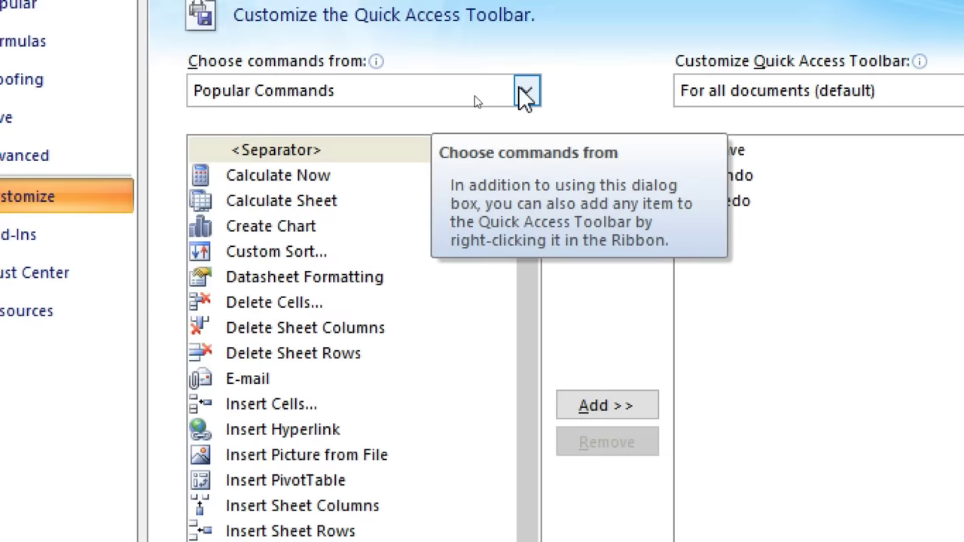
pyautogui.click(521, 95)
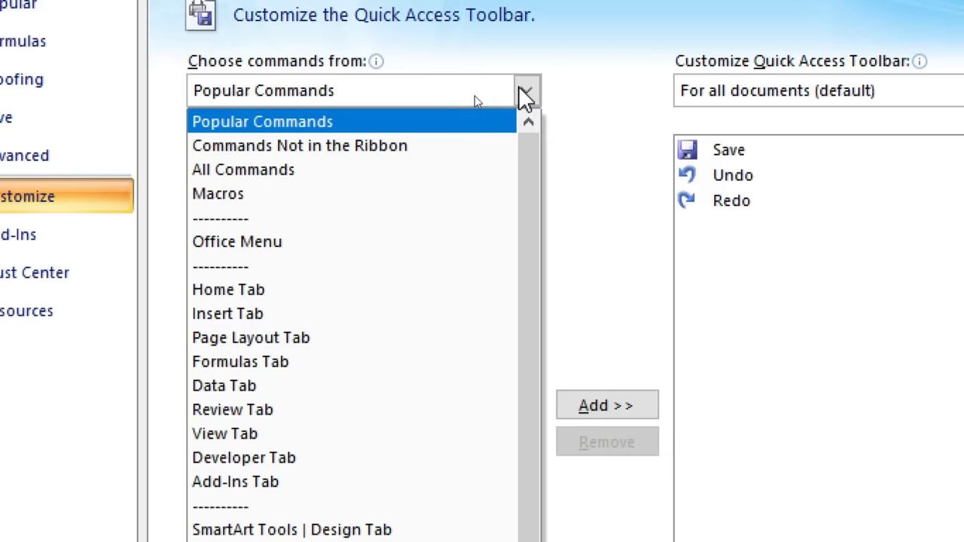
pyautogui.click(323, 178)
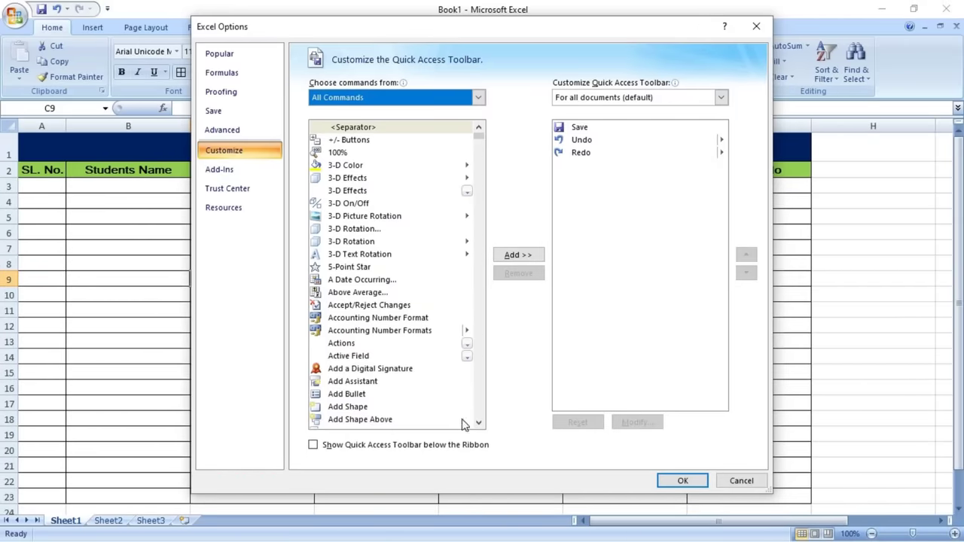
pyautogui.moveTo(479, 426); pyautogui.dragTo(479, 424)
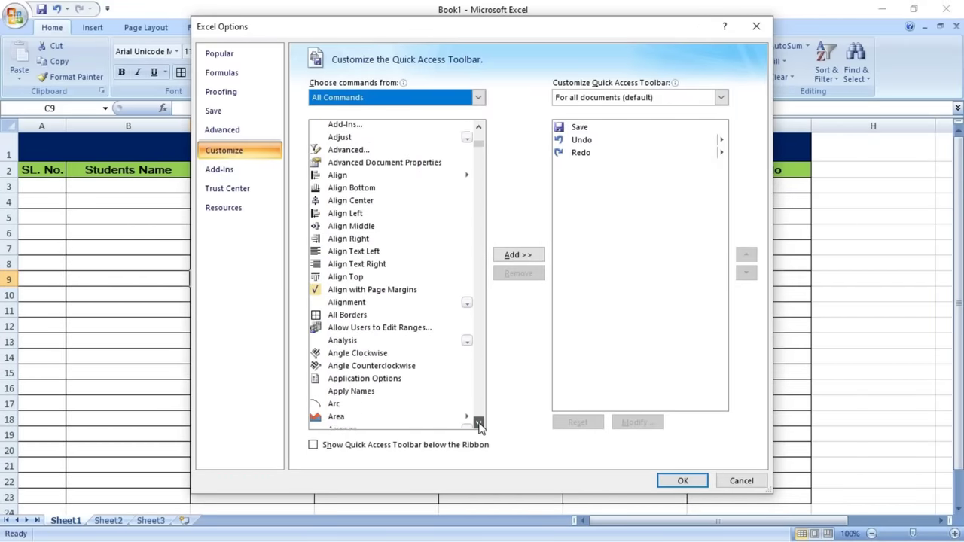
pyautogui.moveTo(479, 145); pyautogui.dragTo(483, 231)
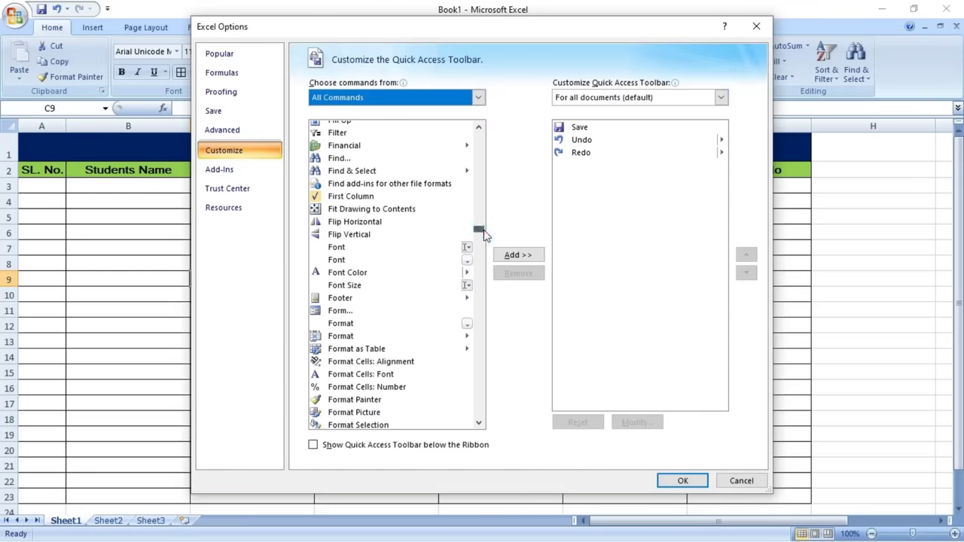
pyautogui.click(351, 313)
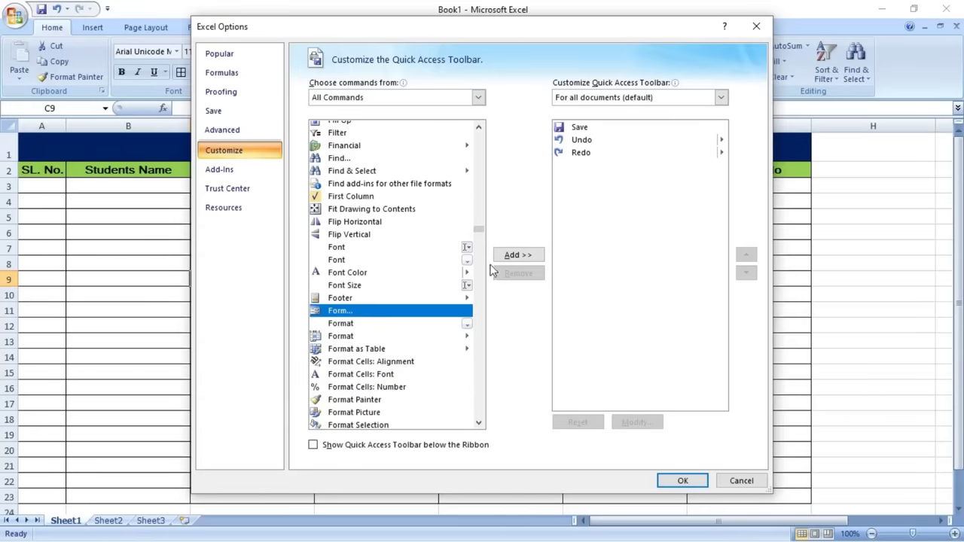
pyautogui.click(505, 257)
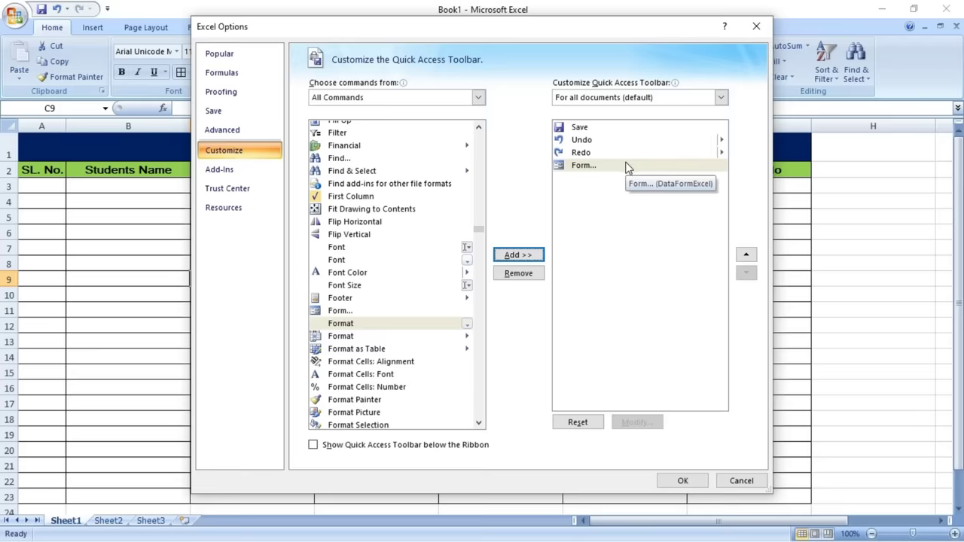
pyautogui.click(683, 482)
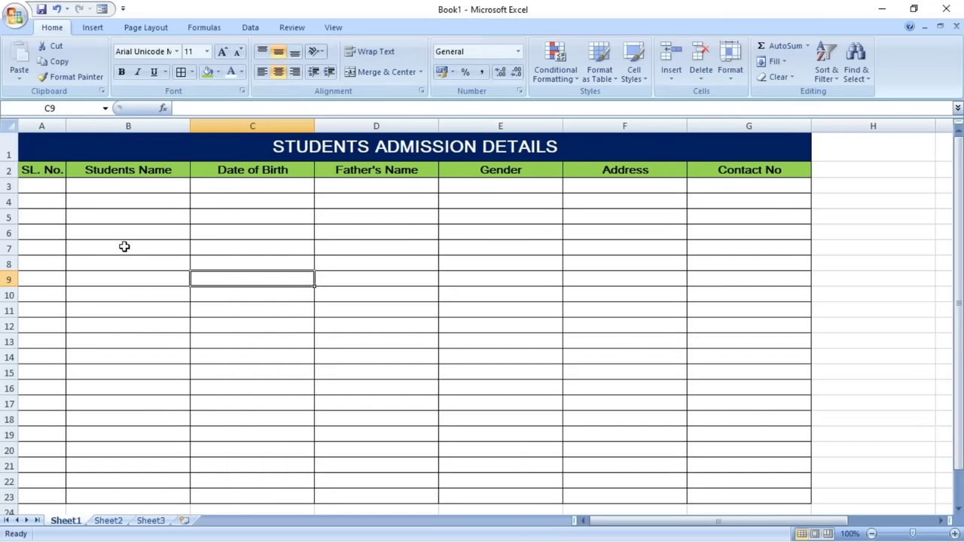
# Step: Enter 1 and 2 in A3:A4 and fill the series down to 21 in A23
pyautogui.click(58, 185)
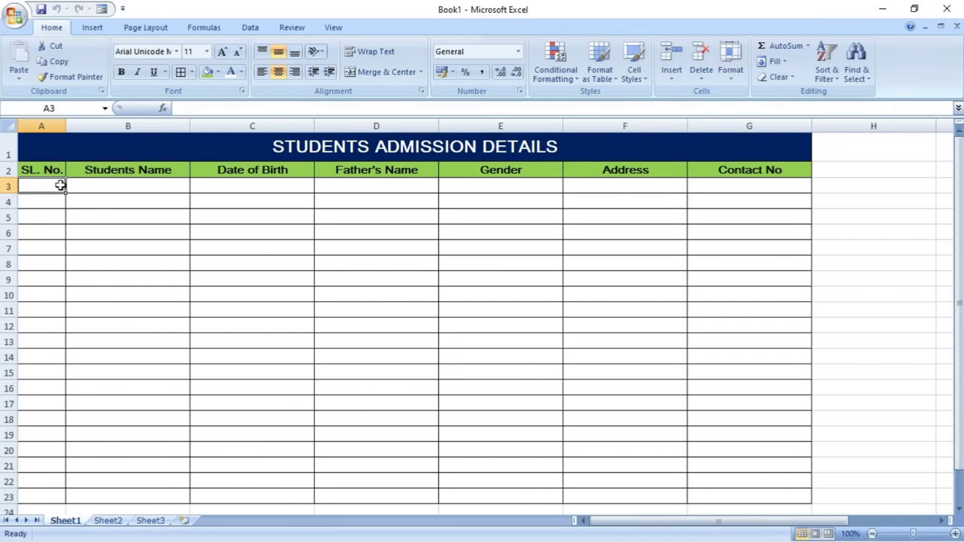
pyautogui.write('1')
pyautogui.press('Return')
pyautogui.press('Return')
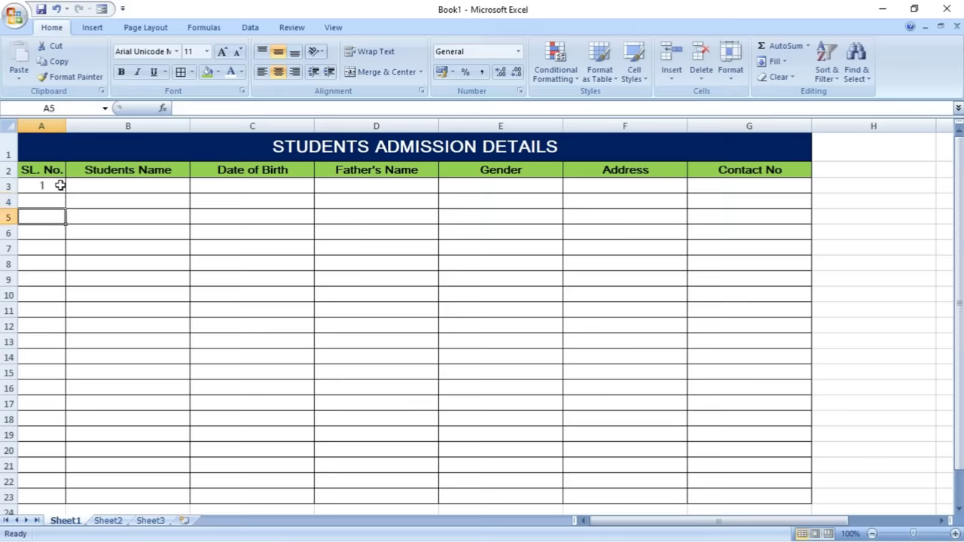
pyautogui.press('Up')
pyautogui.write('2')
pyautogui.press('Return')
pyautogui.moveTo(59, 185); pyautogui.dragTo(59, 202)
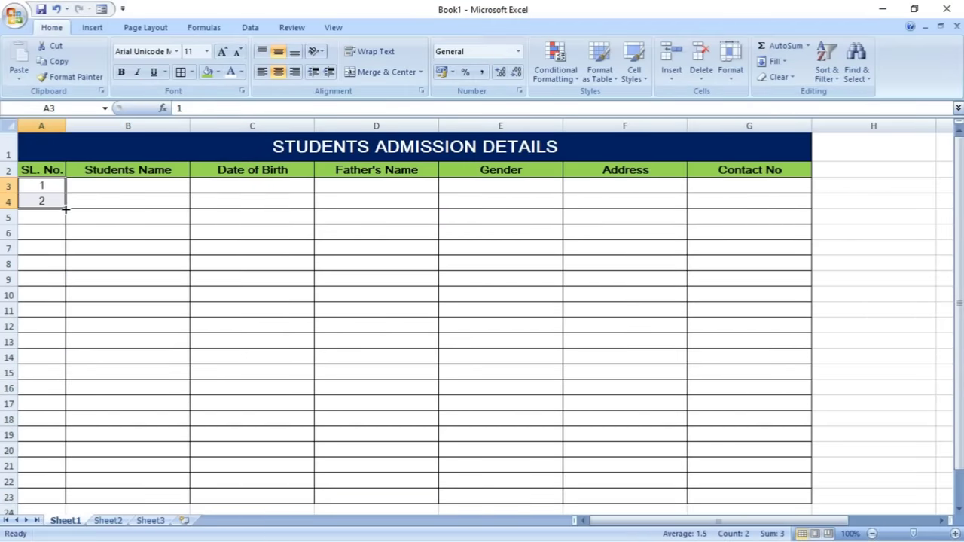
pyautogui.moveTo(66, 208); pyautogui.dragTo(71, 503)
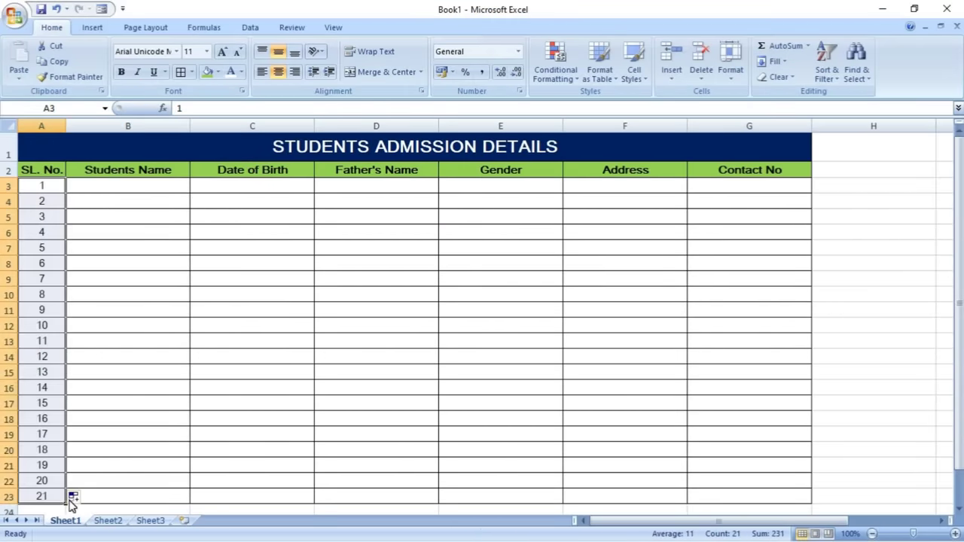
pyautogui.click(155, 196)
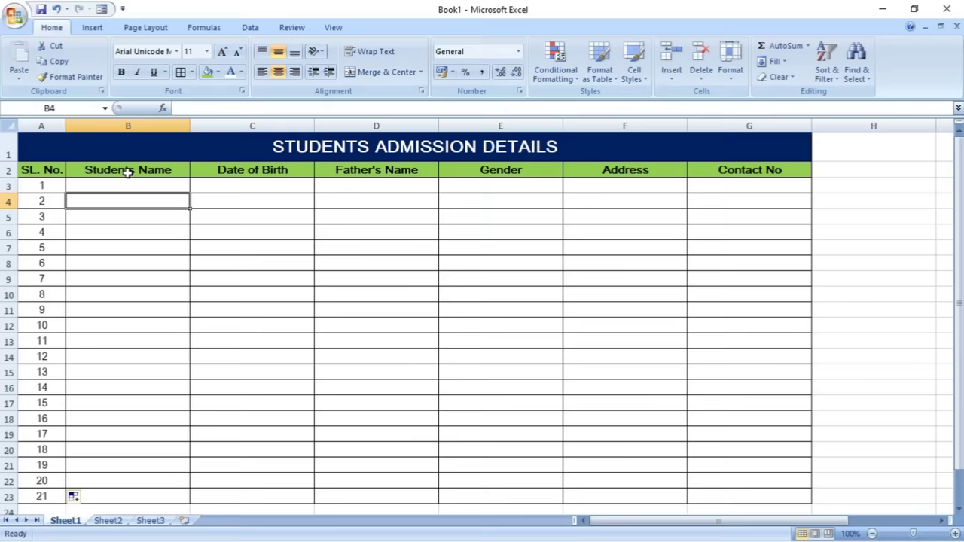
# Step: Open the data Form for headers B2:G2, accepting the top row as column labels
pyautogui.moveTo(128, 172); pyautogui.dragTo(727, 172)
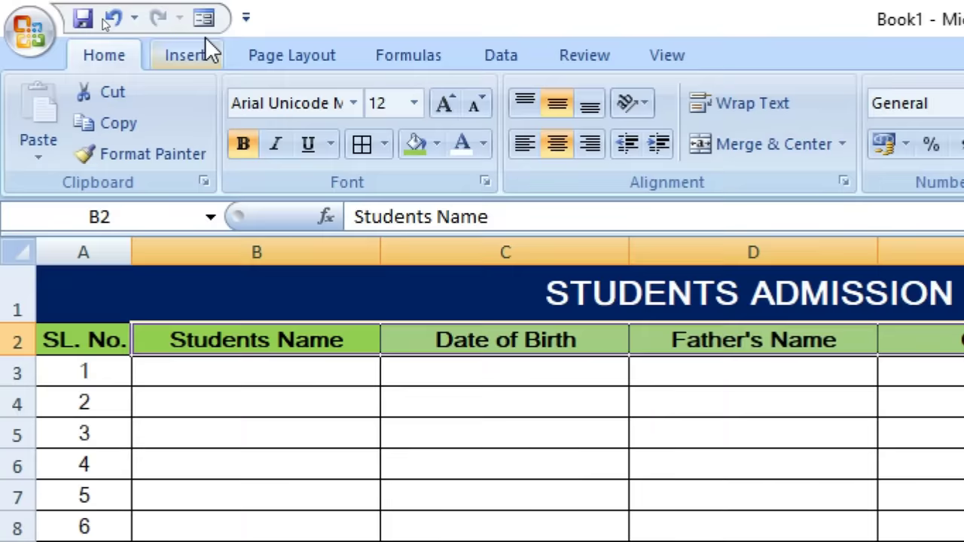
pyautogui.click(203, 29)
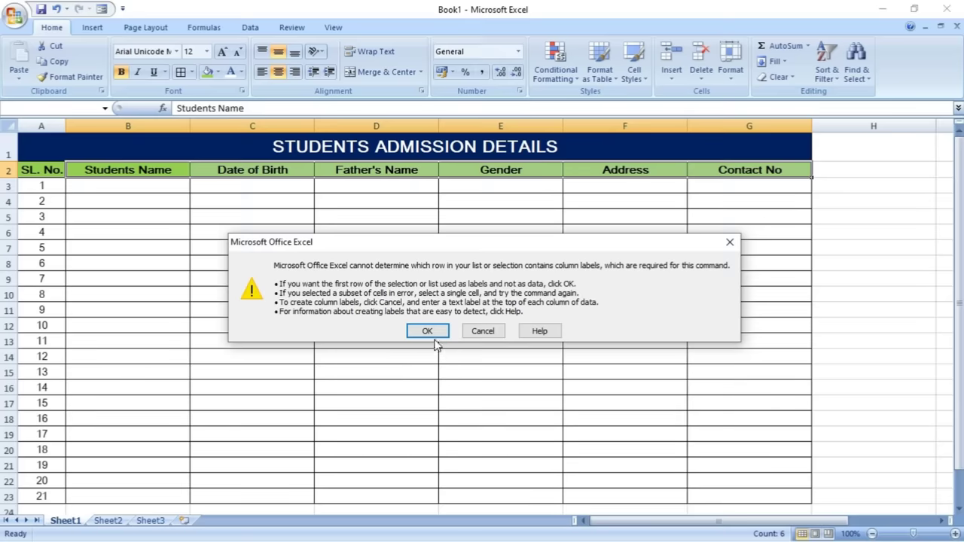
pyautogui.click(427, 332)
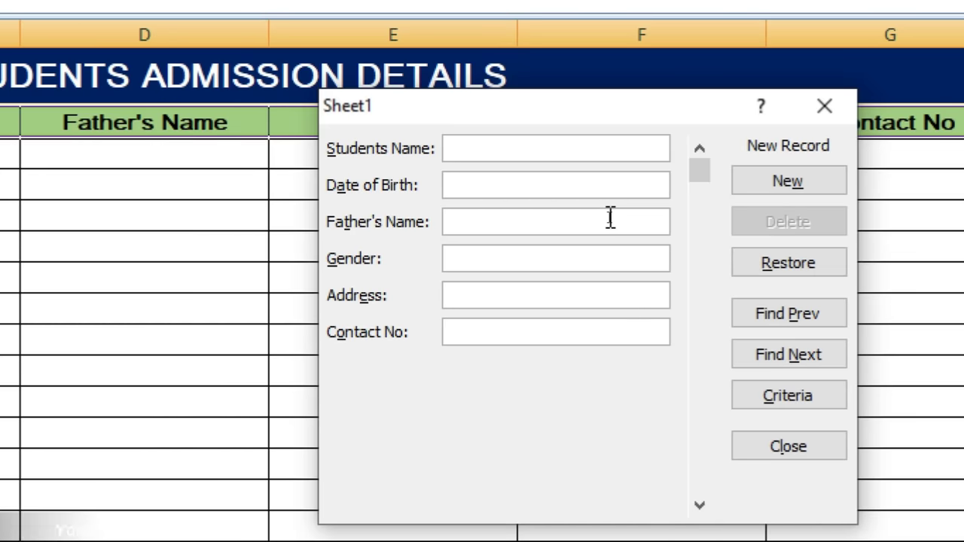
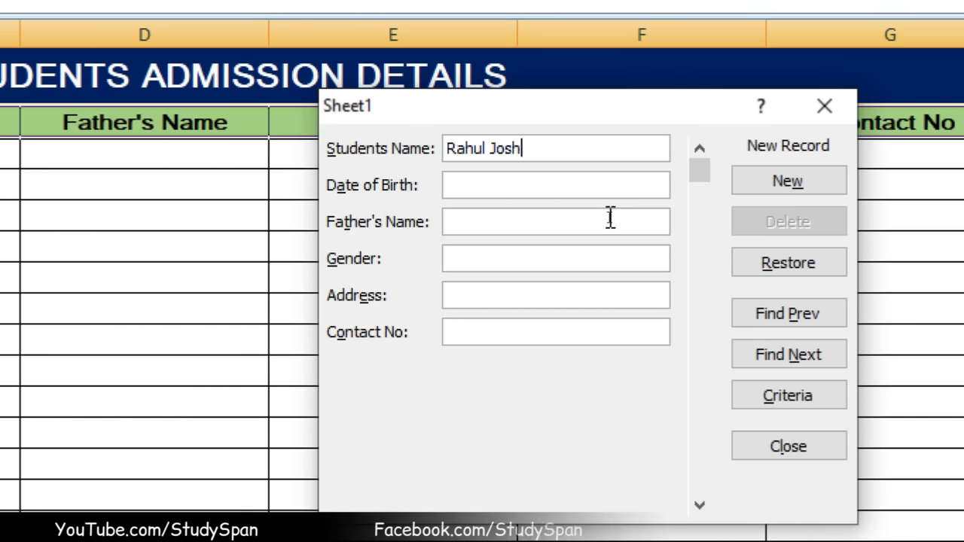
# Step: Enter the first student's name, birth date, father's name, gender Male, address and contact number, then add it
pyautogui.click(596, 181)
pyautogui.write('15')
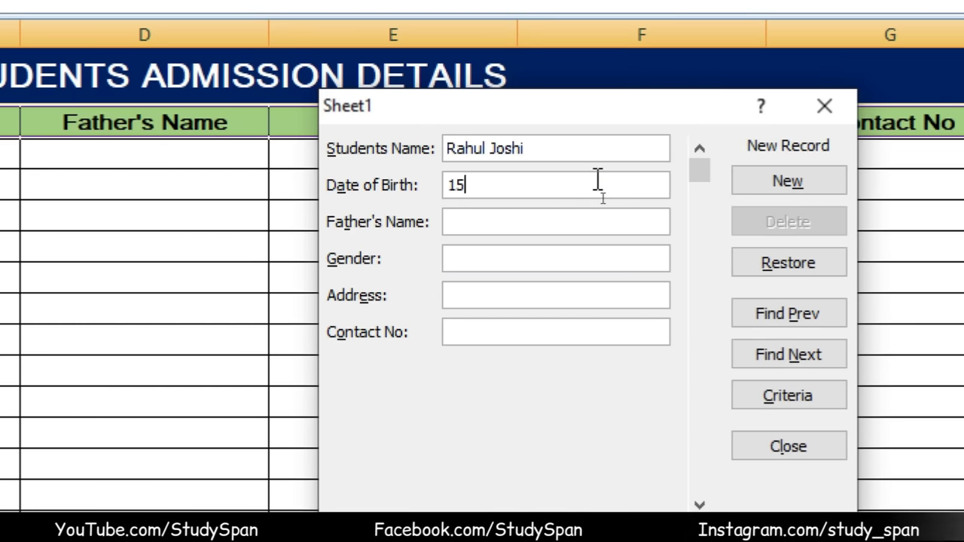
pyautogui.write('.04.20')
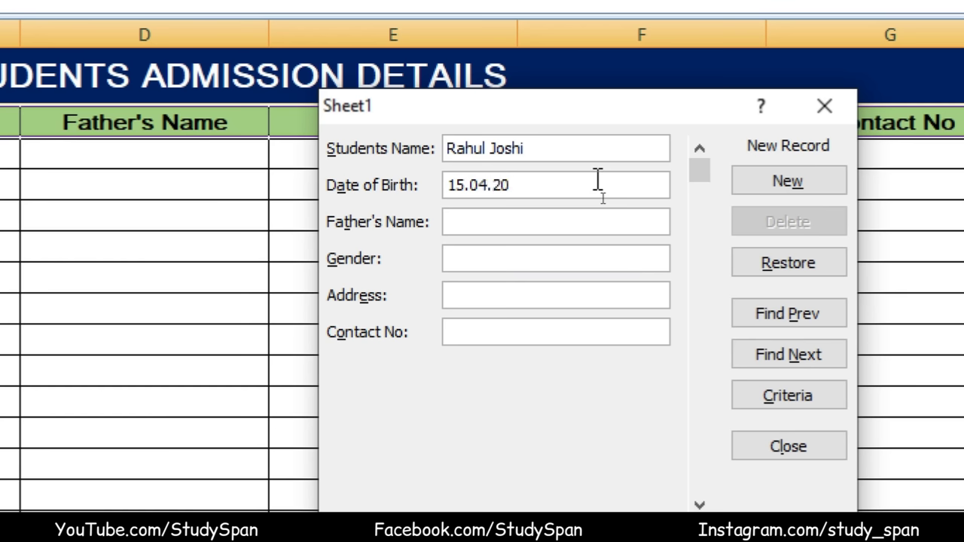
pyautogui.write('00')
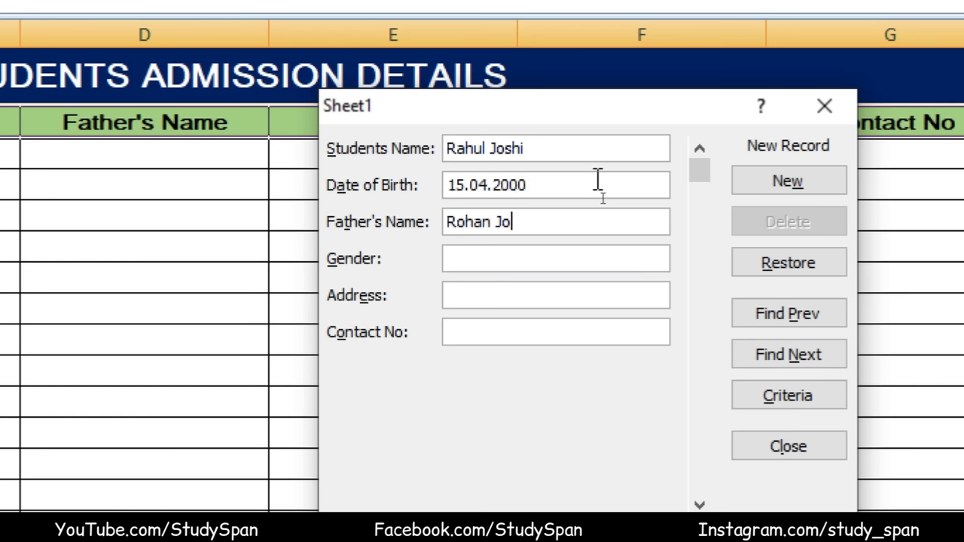
pyautogui.press('Tab')
pyautogui.write('Male')
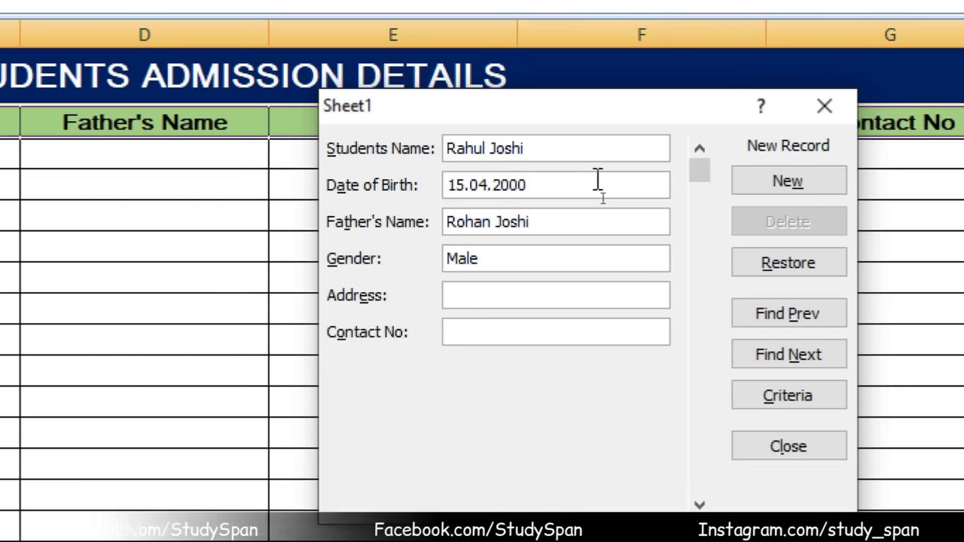
pyautogui.press('Tab')
pyautogui.write('Kolkata Pritoria Street')
pyautogui.press('Tab')
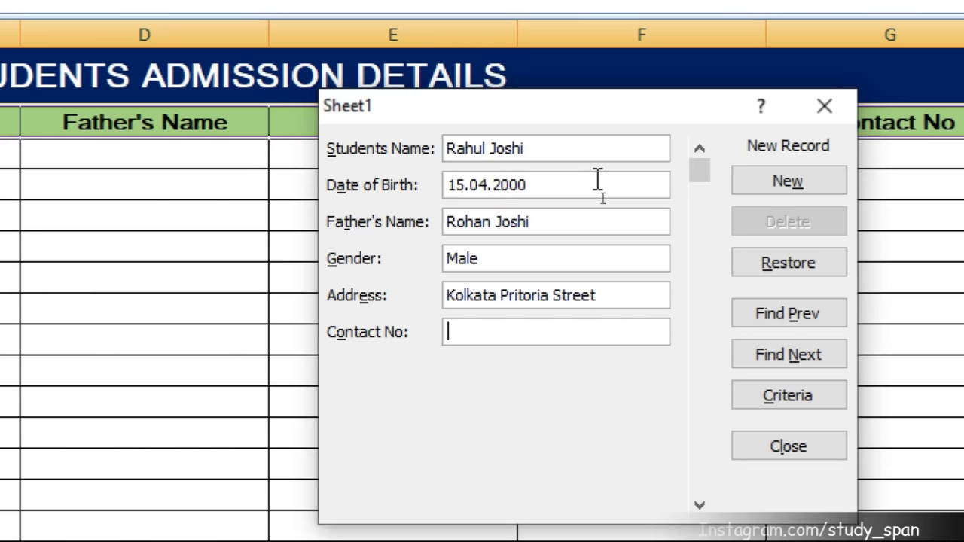
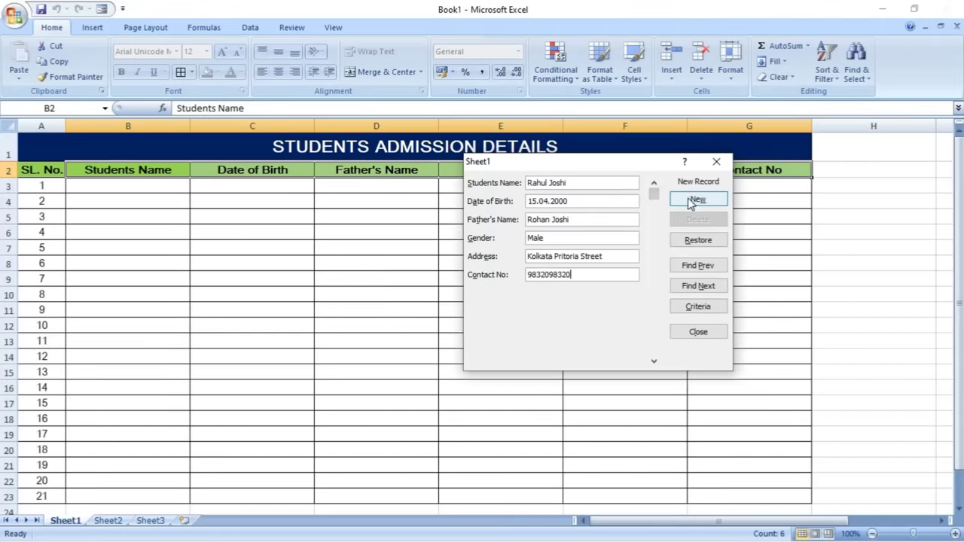
pyautogui.click(690, 202)
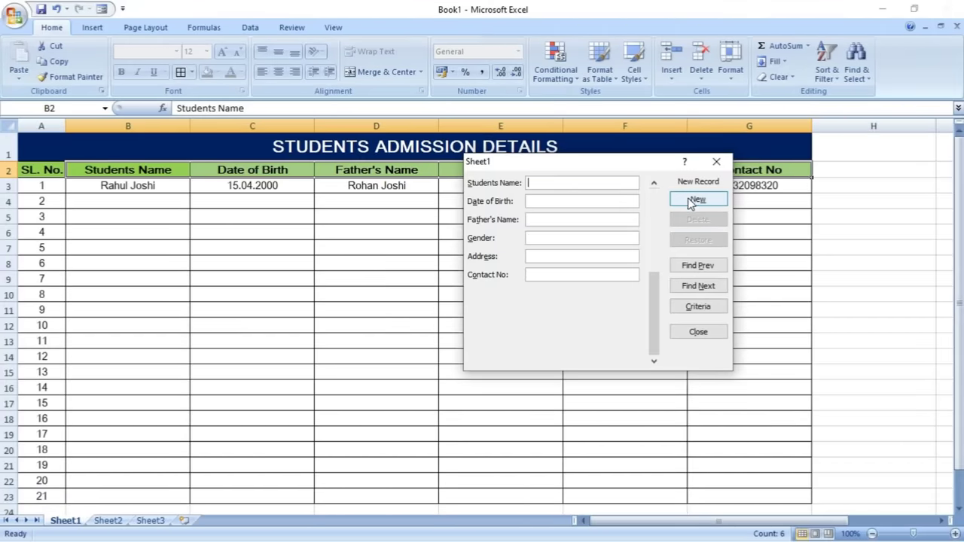
pyautogui.moveTo(645, 166); pyautogui.dragTo(645, 229)
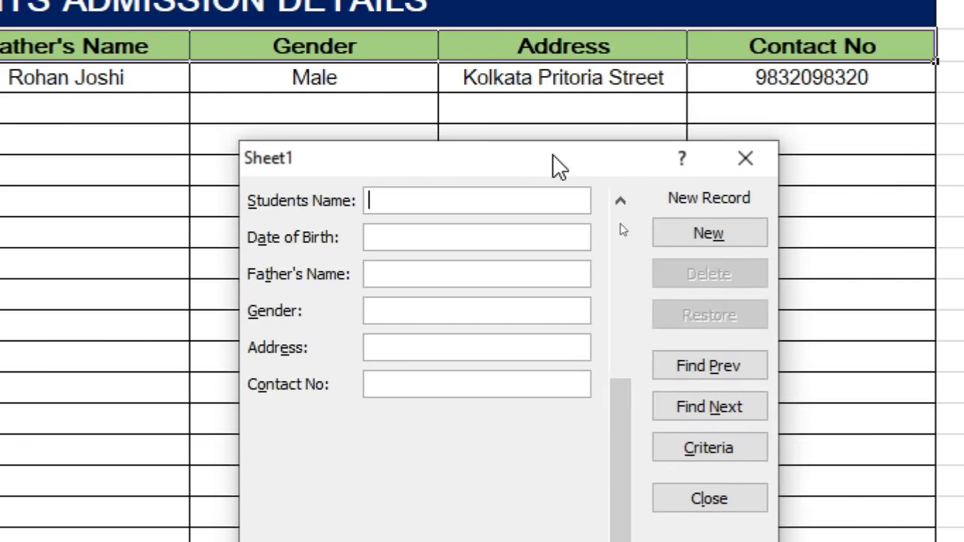
pyautogui.moveTo(555, 161); pyautogui.dragTo(576, 104)
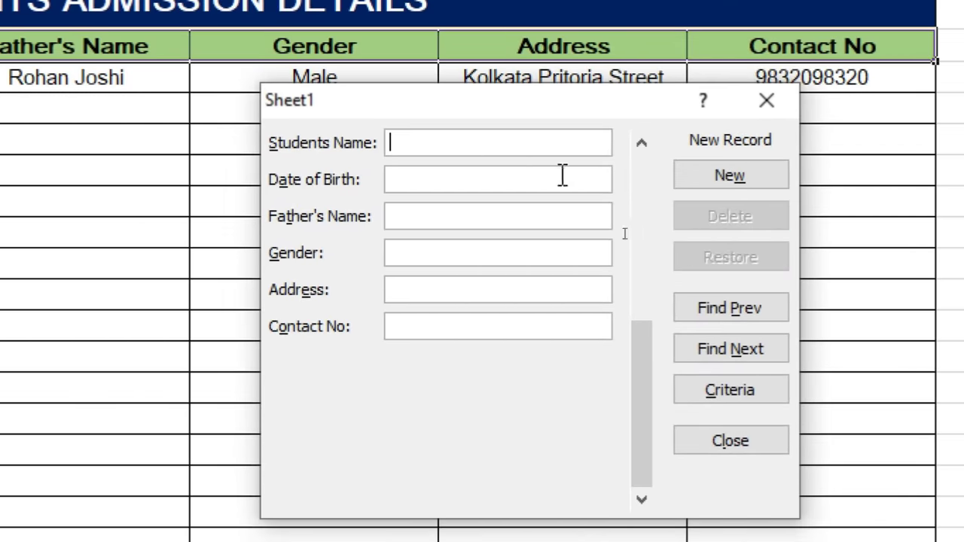
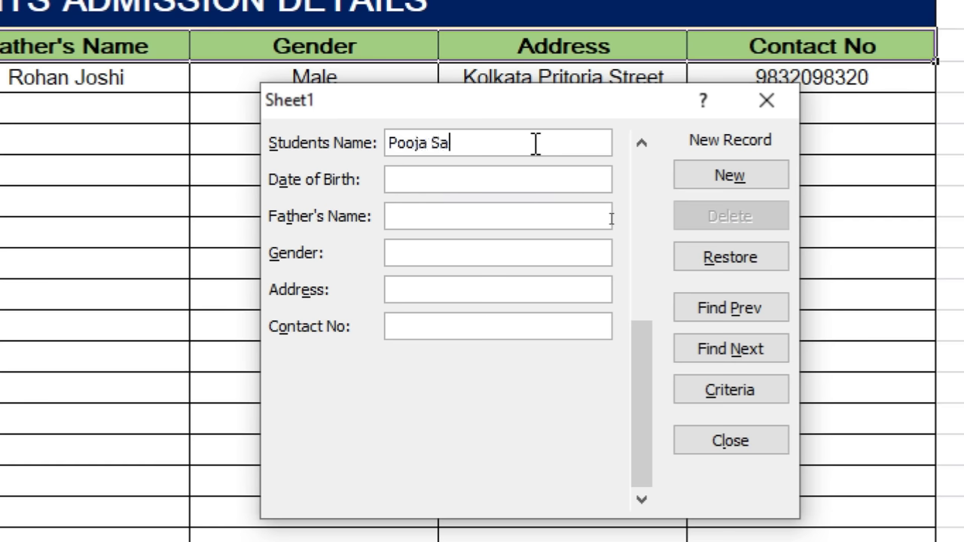
pyautogui.press('Tab')
pyautogui.write('14.03.2')
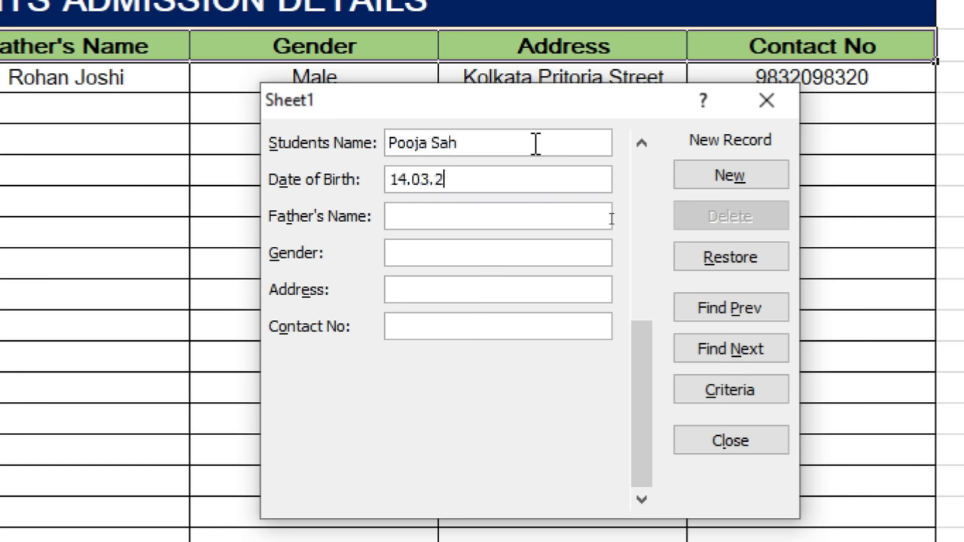
pyautogui.write('001')
pyautogui.press('Tab')
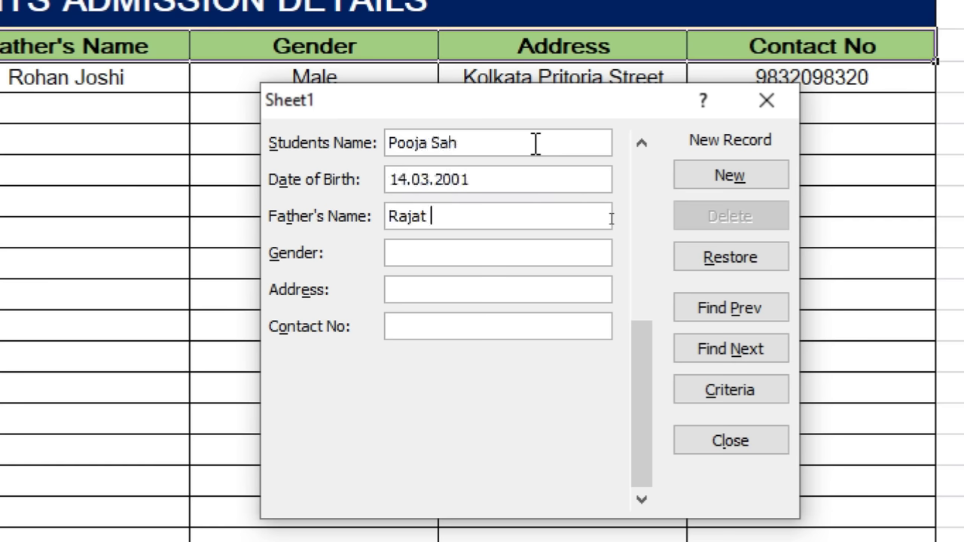
# Step: Fill in the father's name, gender Female, the street address and the ten-digit contact number
pyautogui.press('Tab')
pyautogui.write('Fe')
pyautogui.write('male')
pyautogui.press('Tab')
pyautogui.write('Jhargram 2 No St')
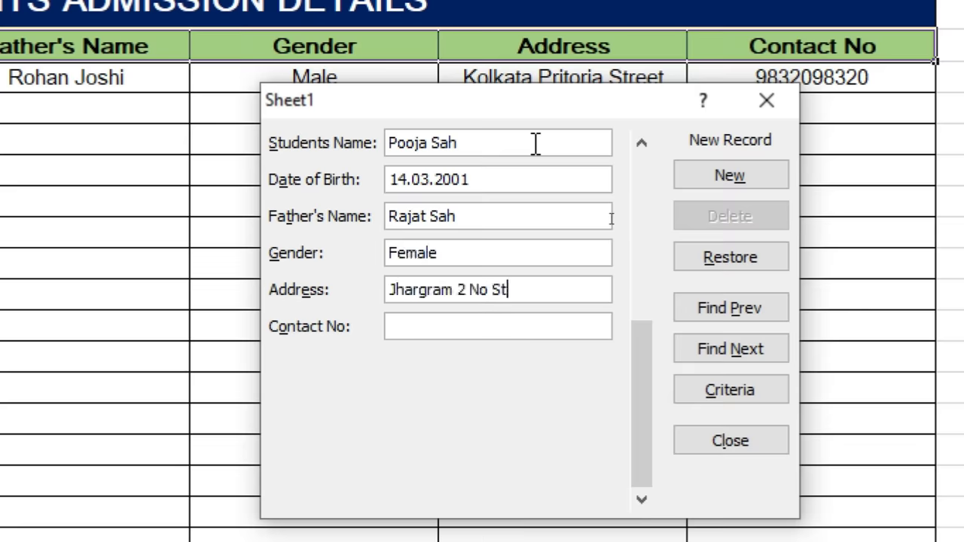
pyautogui.write('reet')
pyautogui.press('Tab')
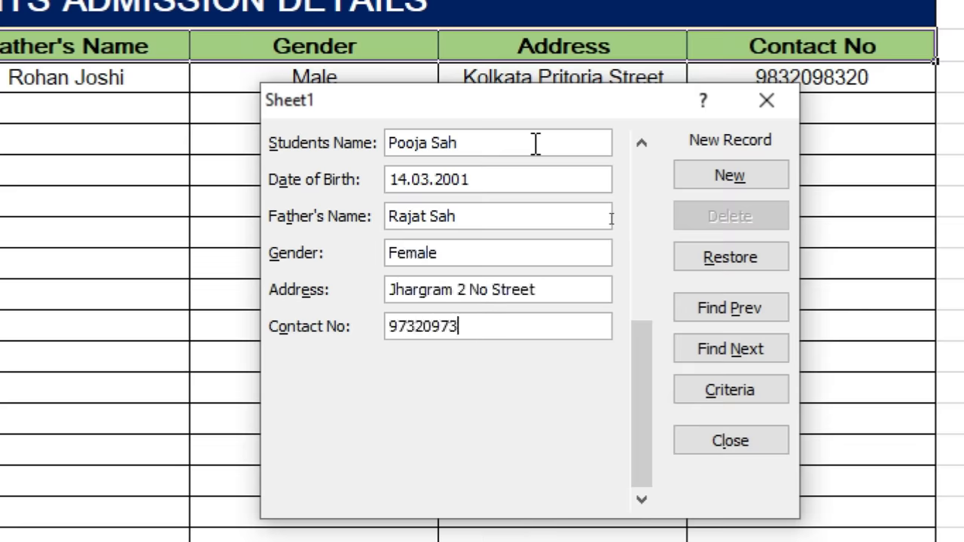
# Step: Save the pending record, then enter the next student's name, birth date 02.02.1999 and father's name
pyautogui.click(693, 177)
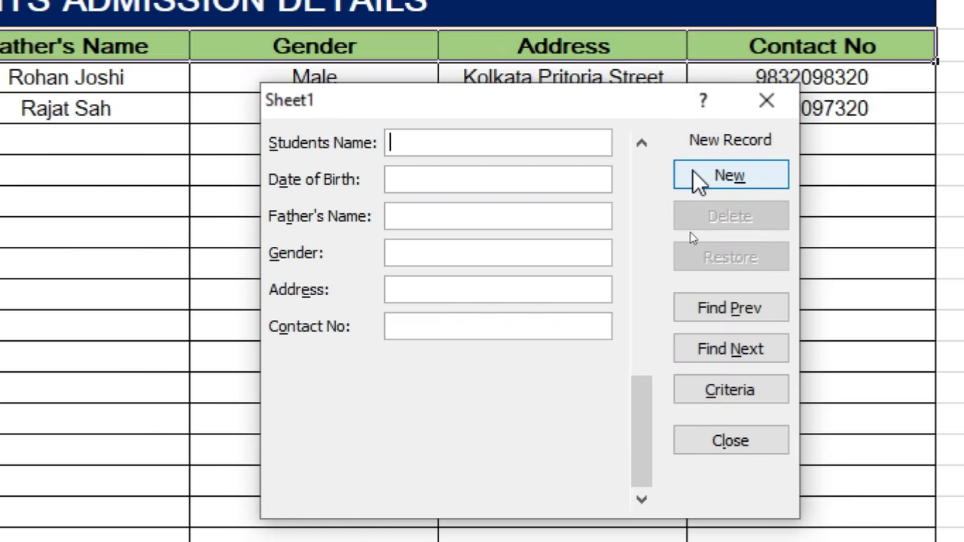
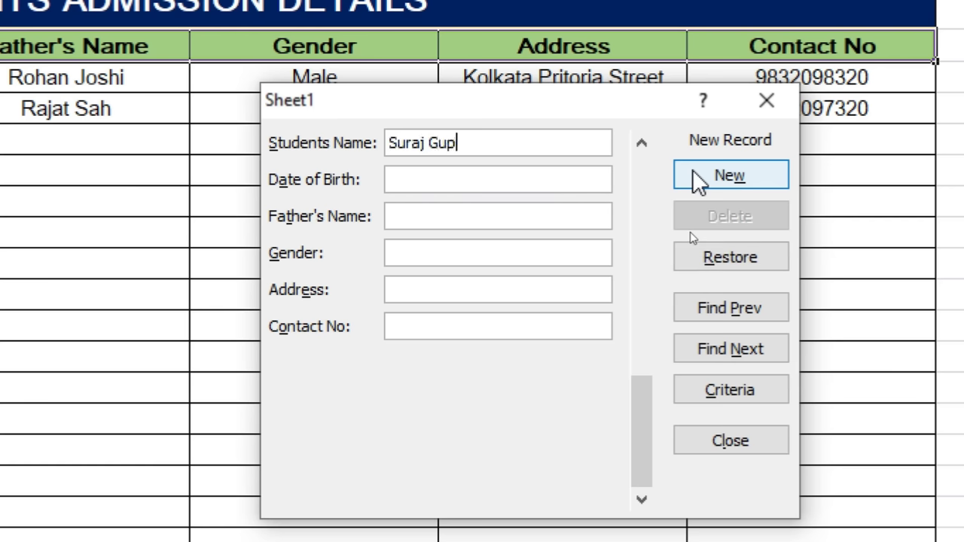
pyautogui.press('Tab')
pyautogui.write('02.02.')
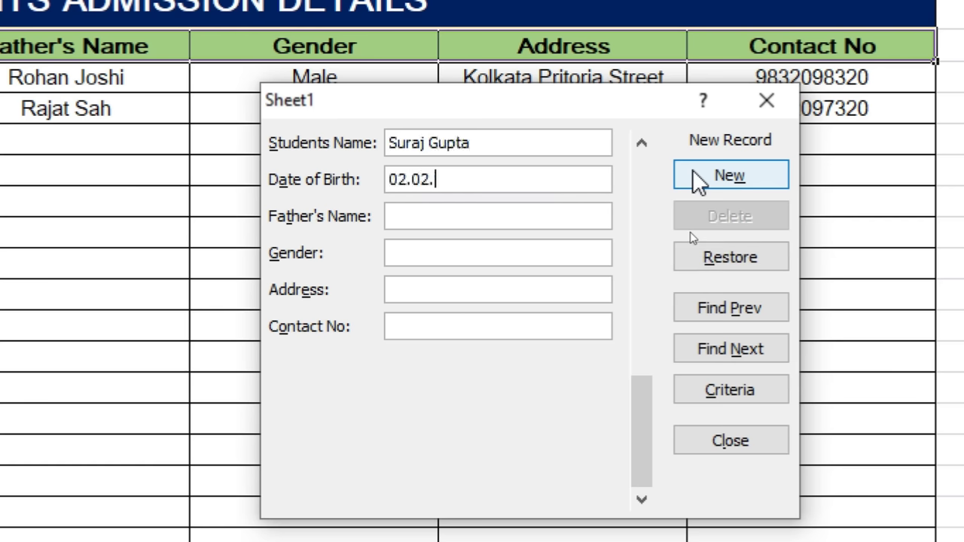
pyautogui.write('1999')
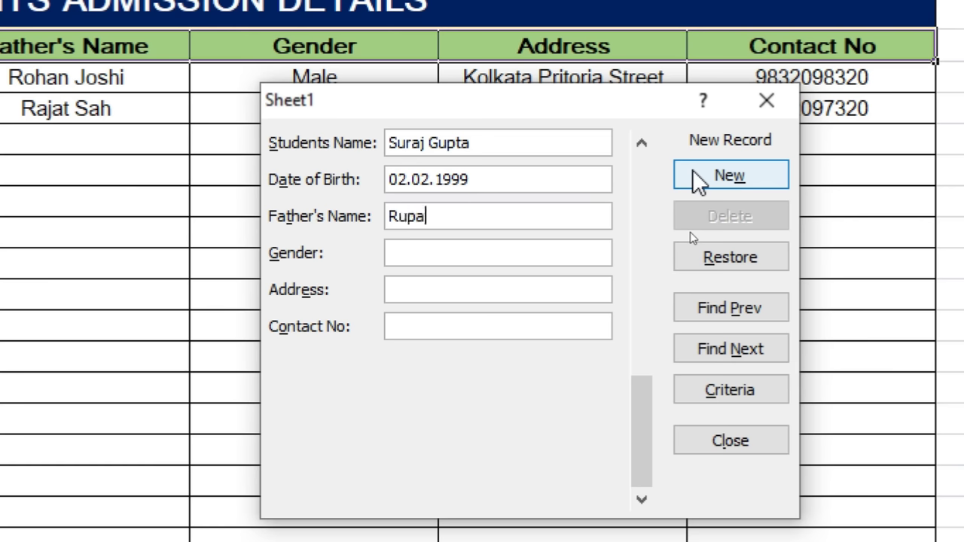
# Step: Enter gender Male, the address and contact number, and add the record to the table
pyautogui.press('Tab')
pyautogui.write('Male')
pyautogui.press('Tab')
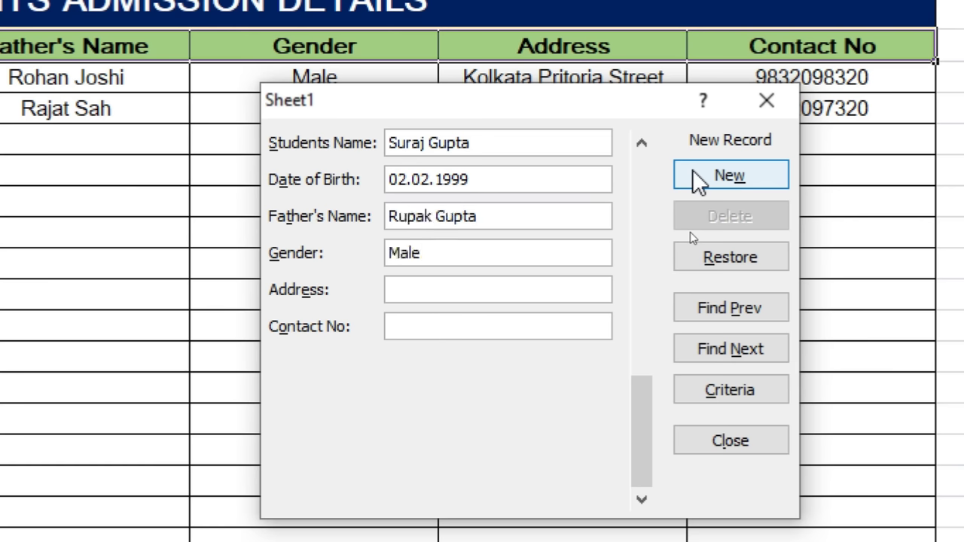
pyautogui.write('2 No Street Golak')
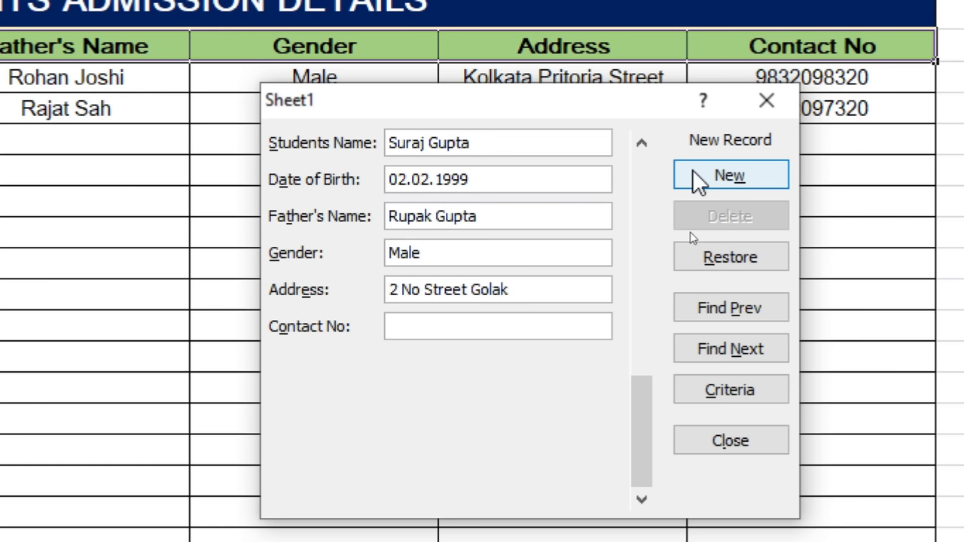
pyautogui.write('para')
pyautogui.press('Tab')
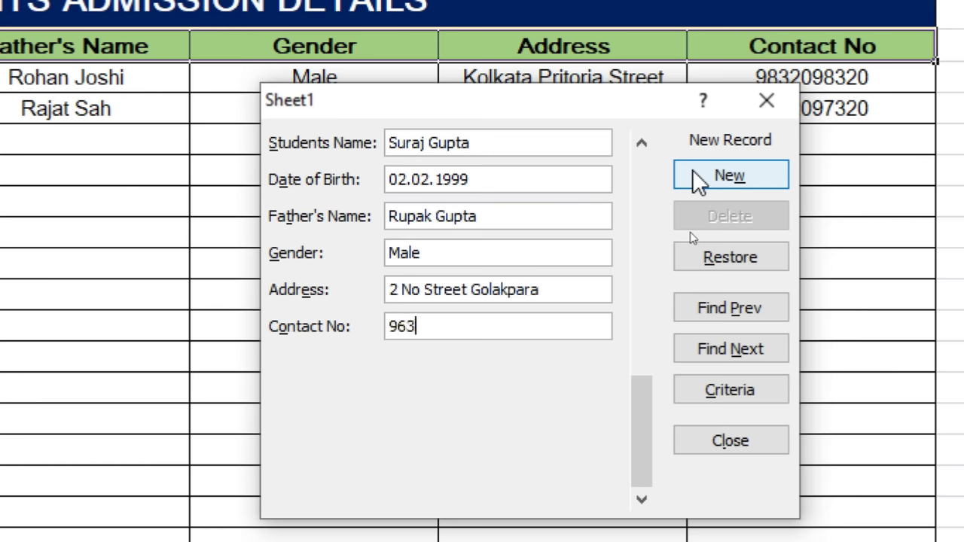
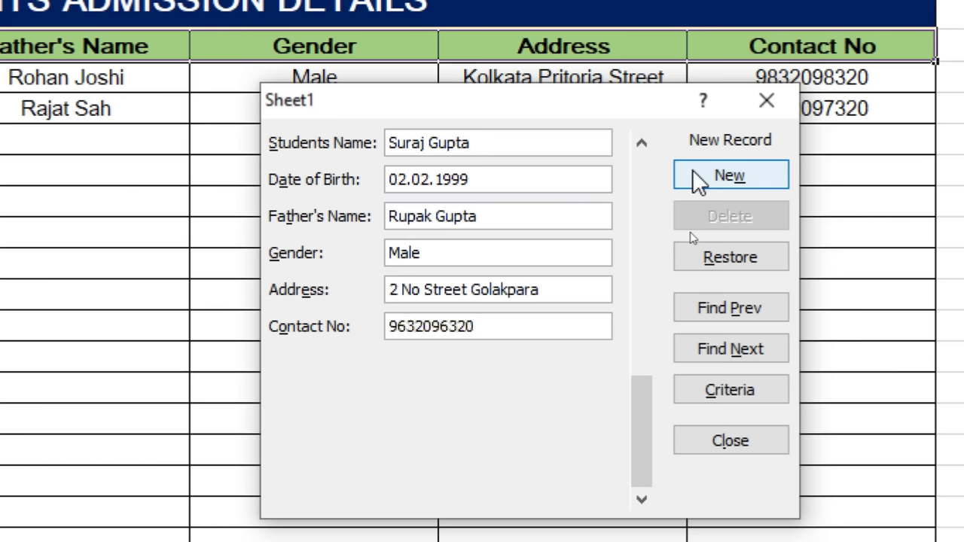
pyautogui.click(699, 180)
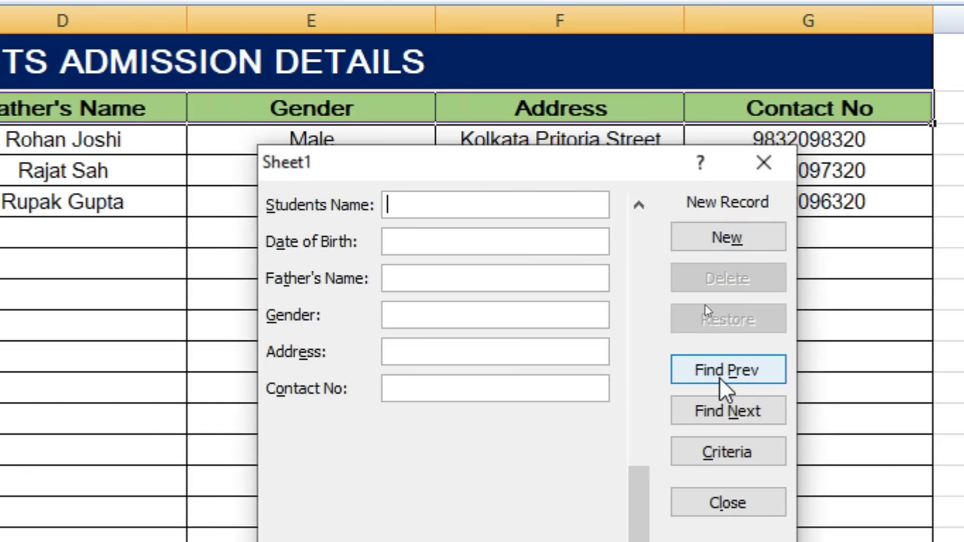
# Step: Go back to the second record, the female student, and delete it after confirming
pyautogui.click(719, 378)
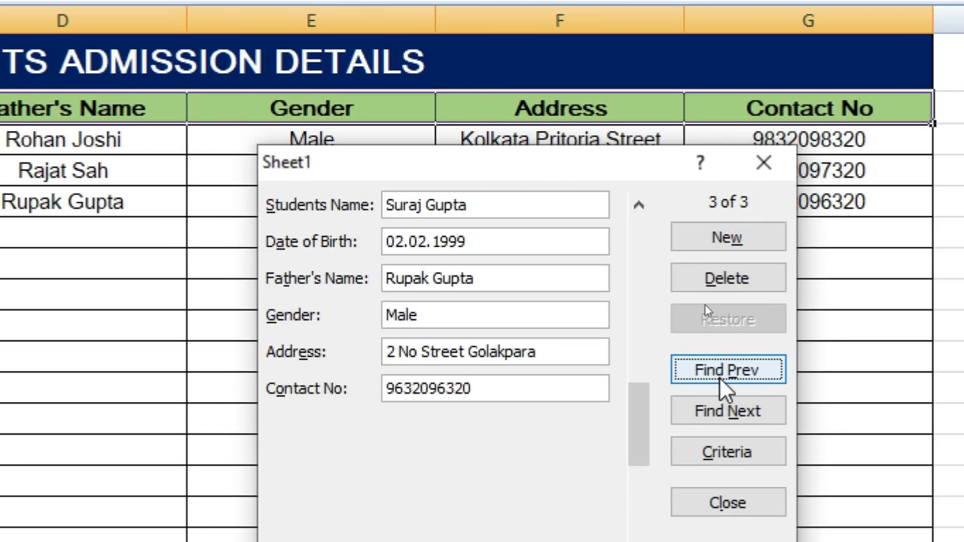
pyautogui.click(719, 378)
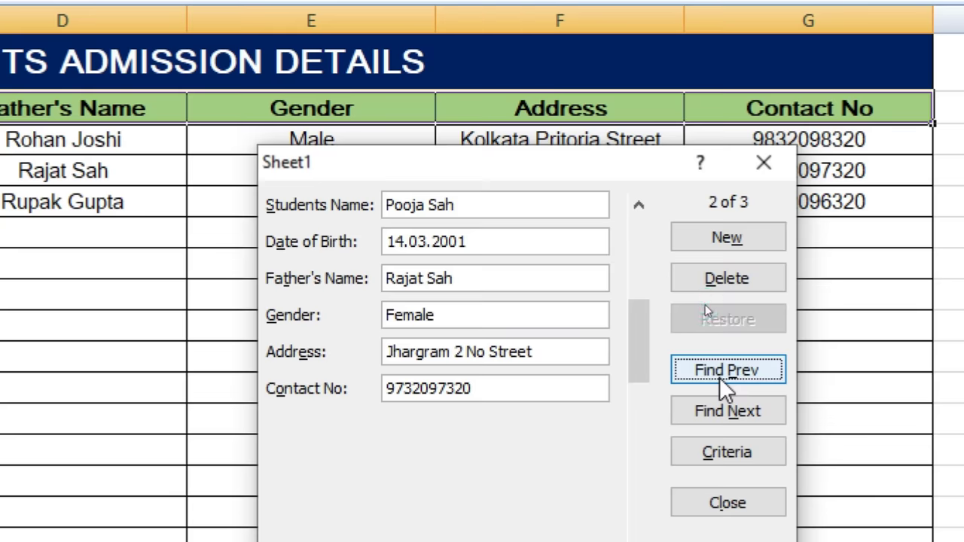
pyautogui.click(735, 278)
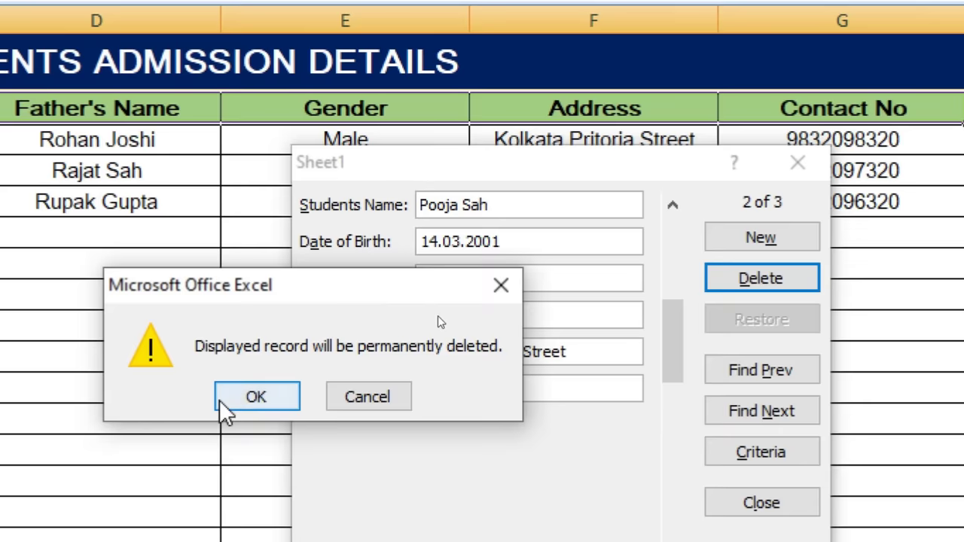
pyautogui.click(204, 399)
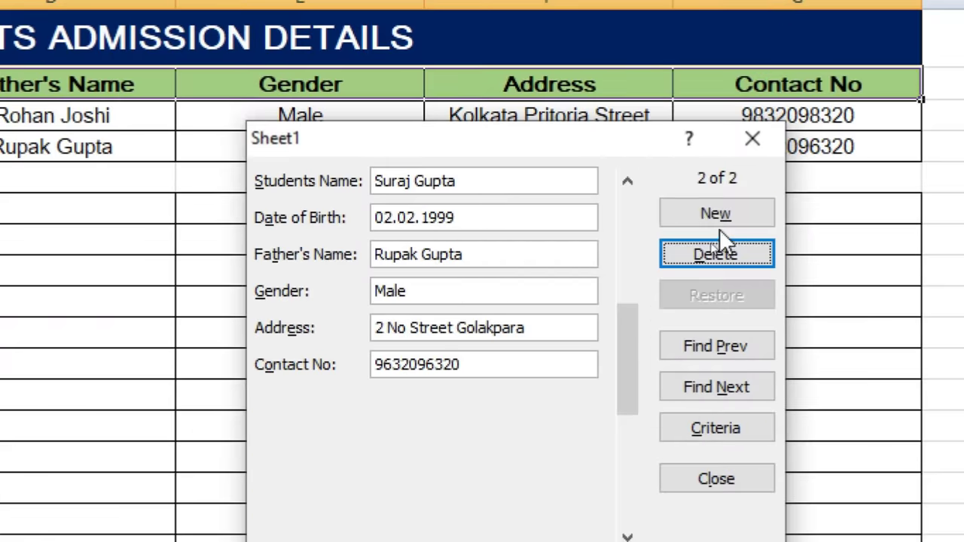
pyautogui.click(711, 232)
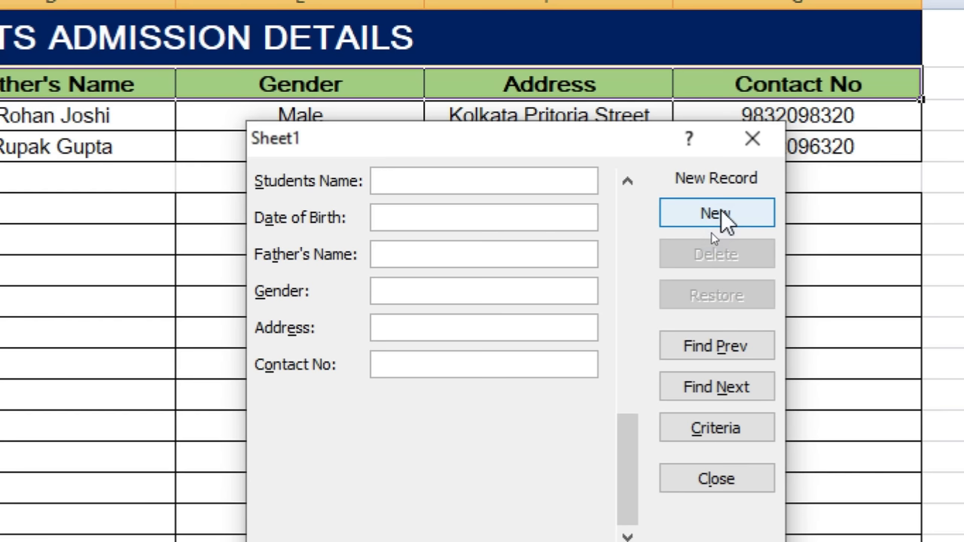
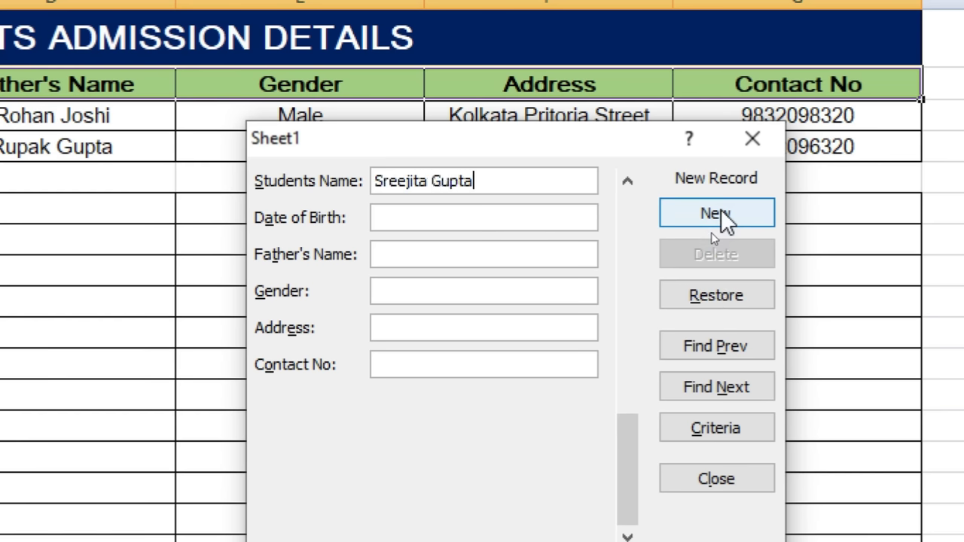
pyautogui.write('15.02.')
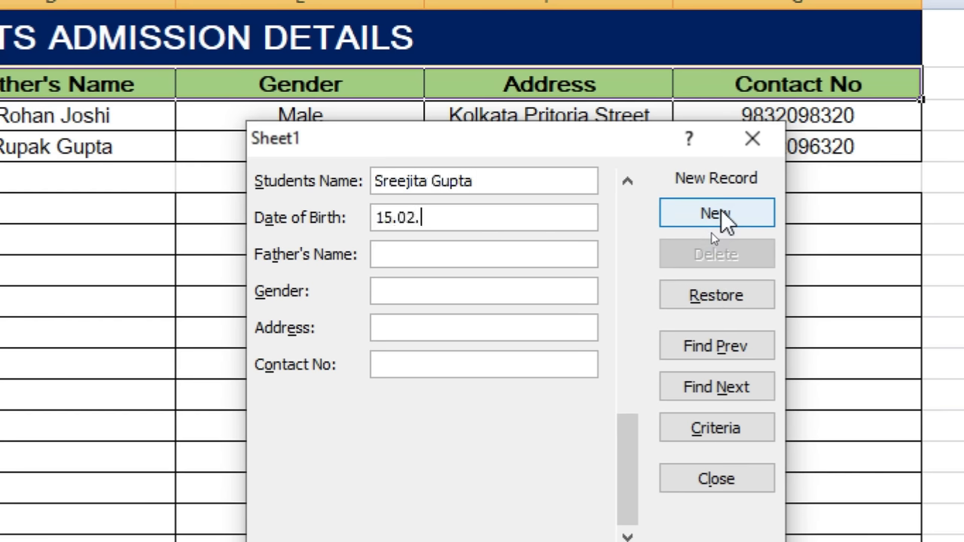
pyautogui.write('1999')
pyautogui.press('Tab')
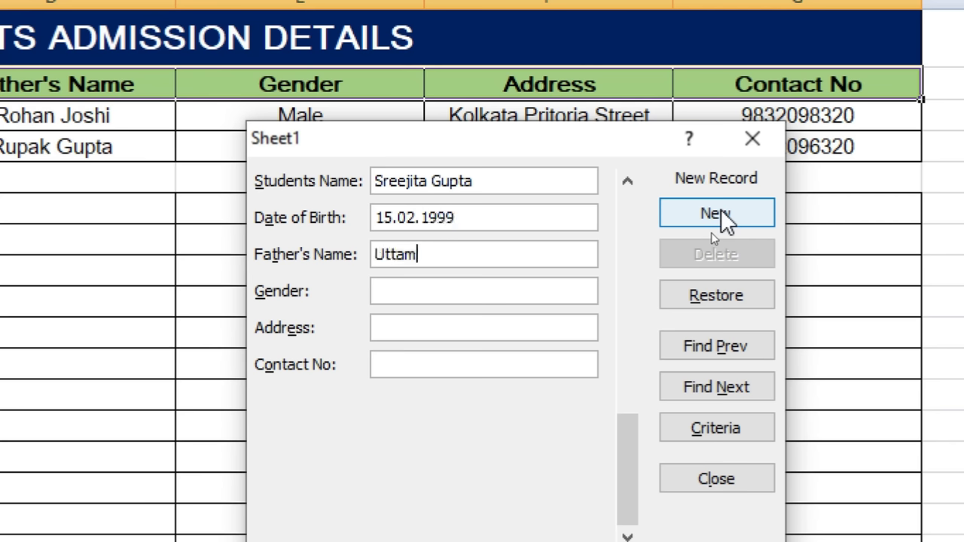
pyautogui.press('Tab')
pyautogui.write('Fema')
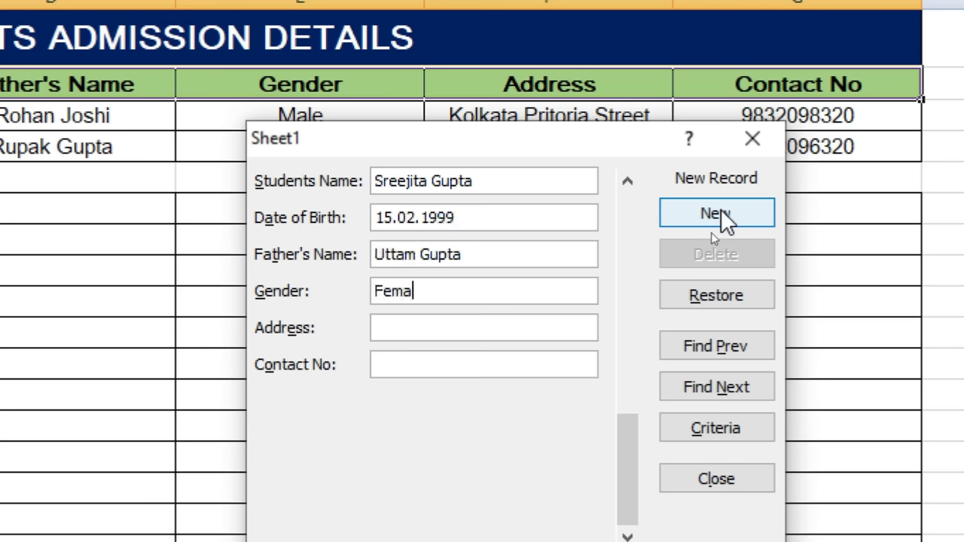
pyautogui.write('le')
pyautogui.press('Tab')
pyautogui.write('2 No G')
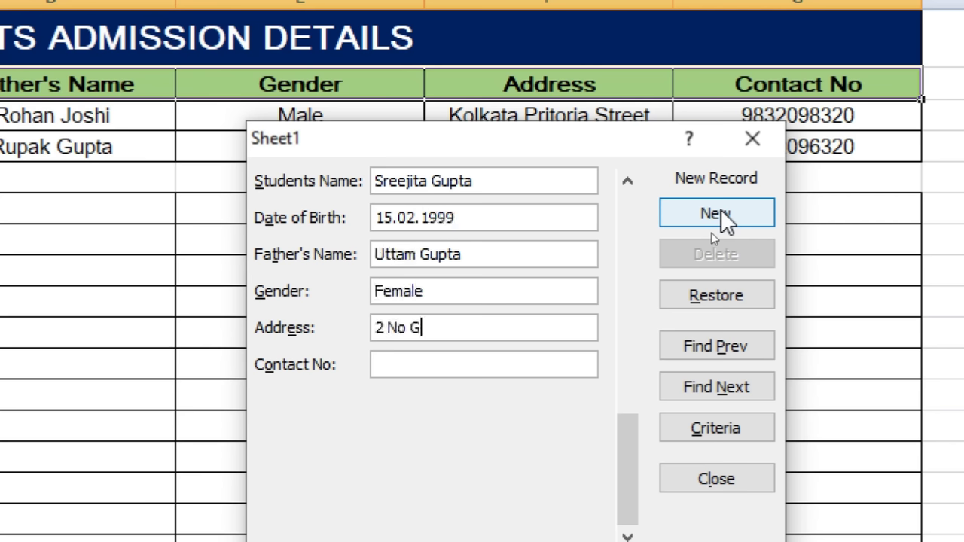
pyautogui.write('uriahati')
pyautogui.press('Tab')
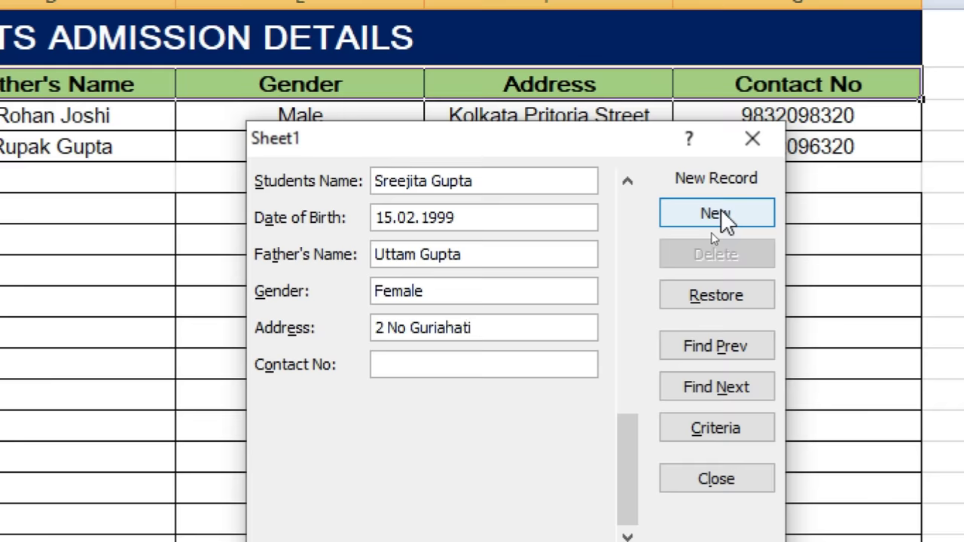
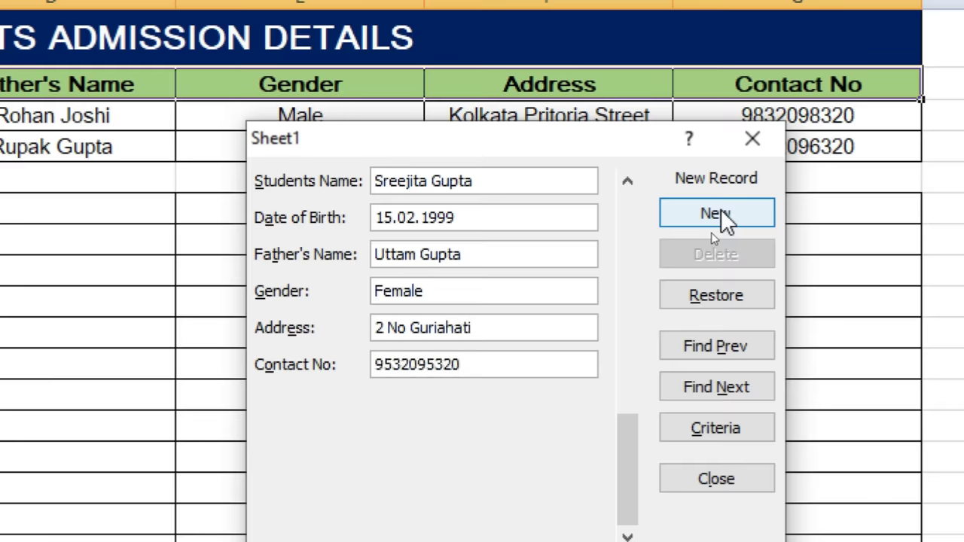
pyautogui.click(721, 211)
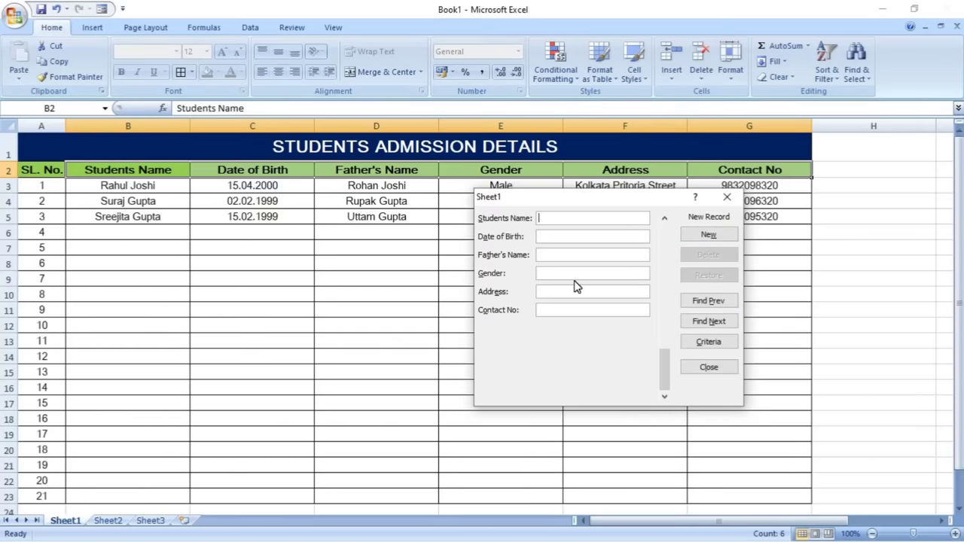
# Step: Close the Data Form, leaving the three-student table on the worksheet
pyautogui.click(727, 196)
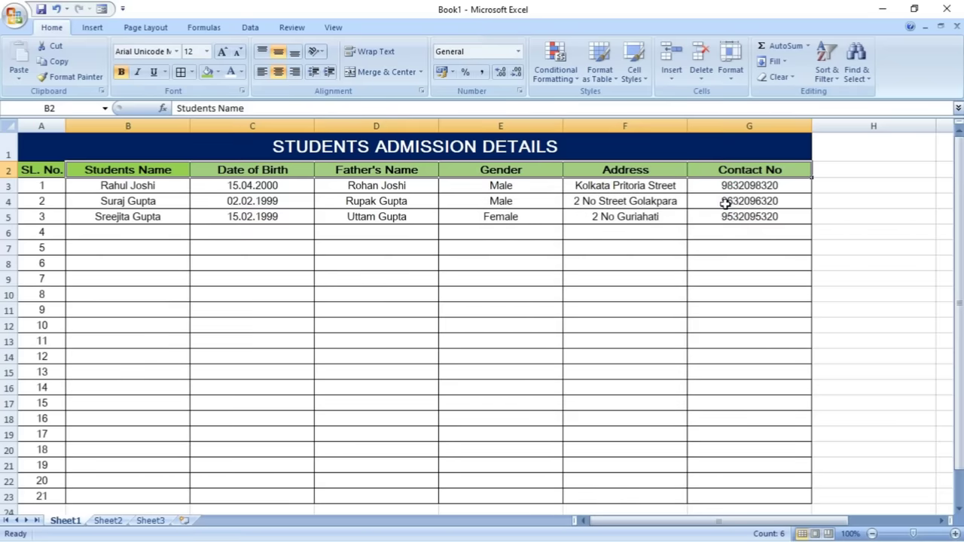